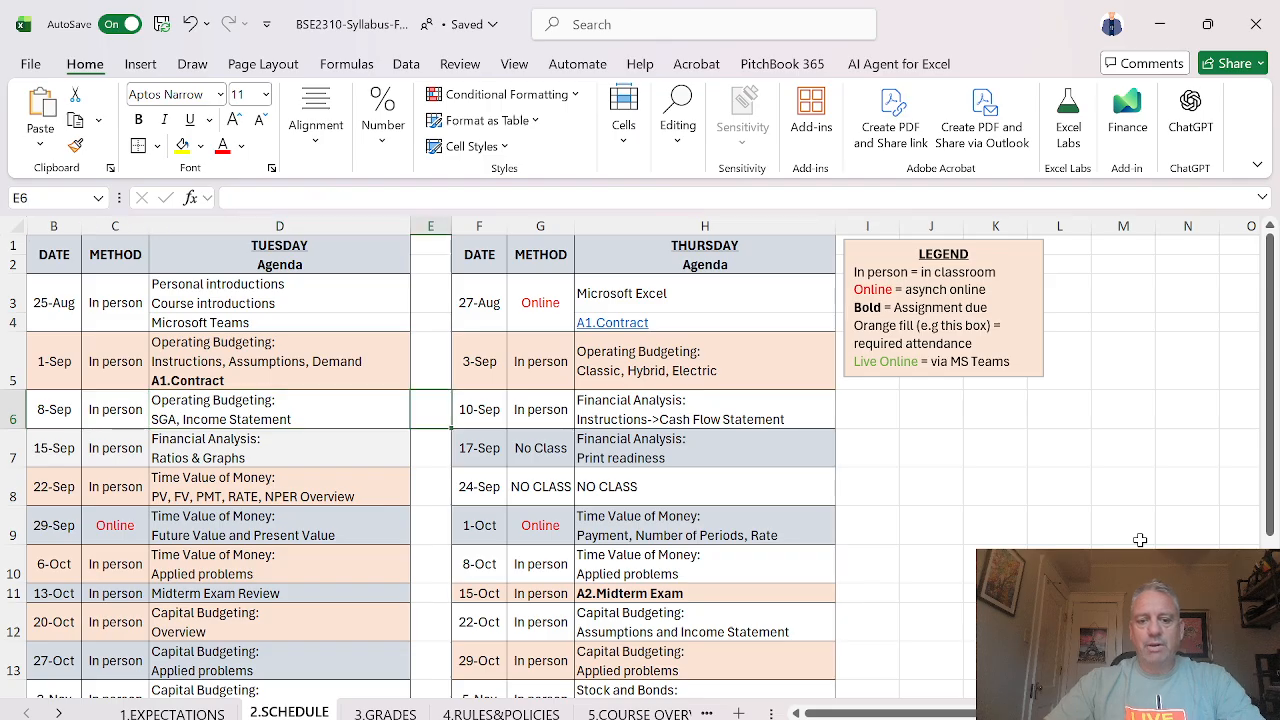
# Step: Move the active cell one cell at a time around the Tuesday and Thursday schedule tables
pyautogui.press('Down')
pyautogui.press('Left')
pyautogui.press('Left')
pyautogui.press('Left')
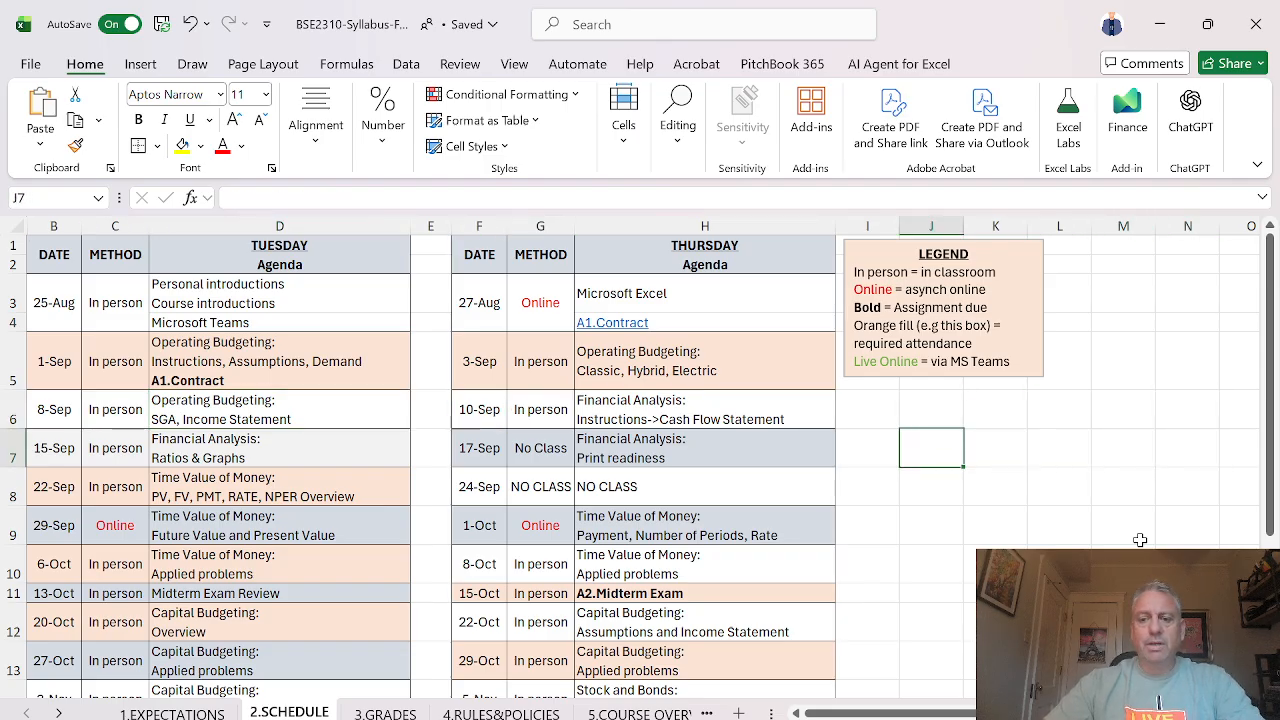
pyautogui.press('Down')
pyautogui.press('Down')
pyautogui.press('Left')
pyautogui.press('Up')
pyautogui.press('Up')
pyautogui.press('Right')
pyautogui.press('Right')
pyautogui.press('Left')
pyautogui.press('Up')
pyautogui.press('Up')
pyautogui.press('Right')
pyautogui.press('Down')
pyautogui.press('Down')
pyautogui.press('Down')
pyautogui.press('Left')
pyautogui.press('Left')
pyautogui.press('Left')
pyautogui.press('Left')
pyautogui.press('Left')
pyautogui.press('Left')
pyautogui.press('Left')
pyautogui.press('Left')
pyautogui.press('Up')
pyautogui.press('Up')
pyautogui.press('Up')
pyautogui.press('Up')
pyautogui.press('Right')
pyautogui.press('Down')
pyautogui.press('Right')
pyautogui.press('Right')
pyautogui.press('Right')
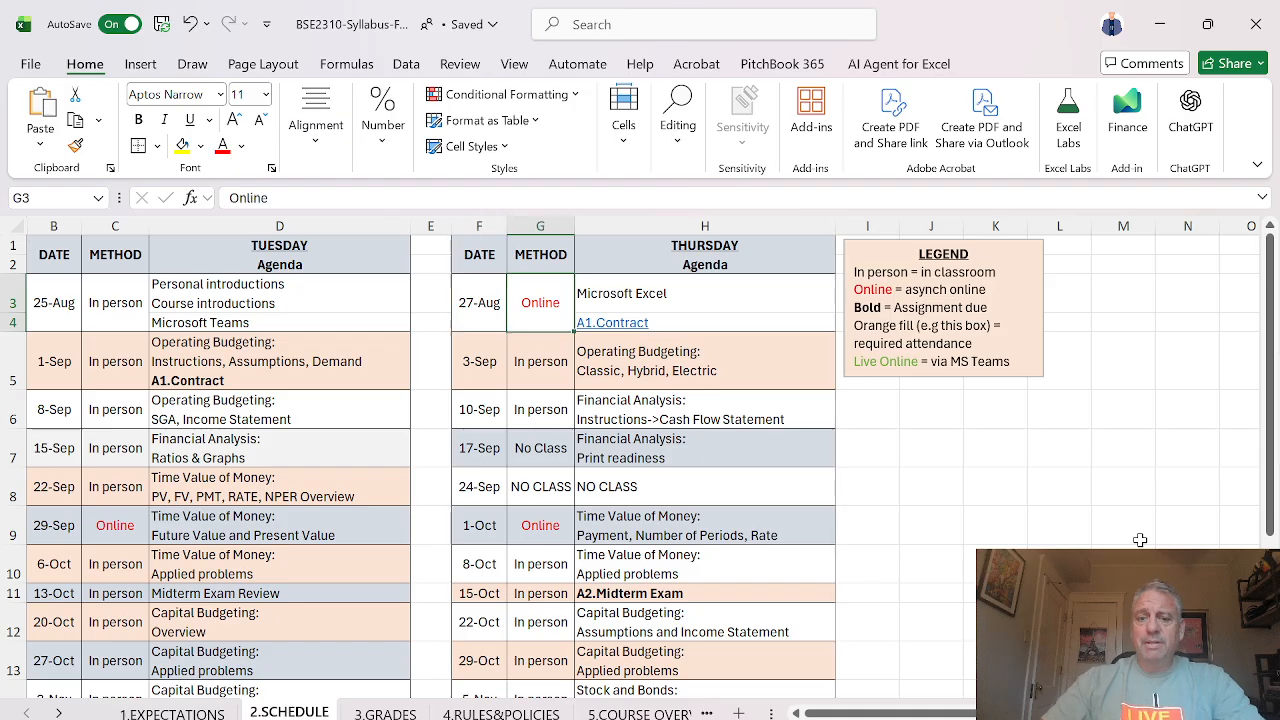
pyautogui.press('Right')
pyautogui.press('Down')
pyautogui.press('Down')
pyautogui.press('Down')
pyautogui.press('Down')
pyautogui.press('Down')
pyautogui.press('Down')
pyautogui.press('Down')
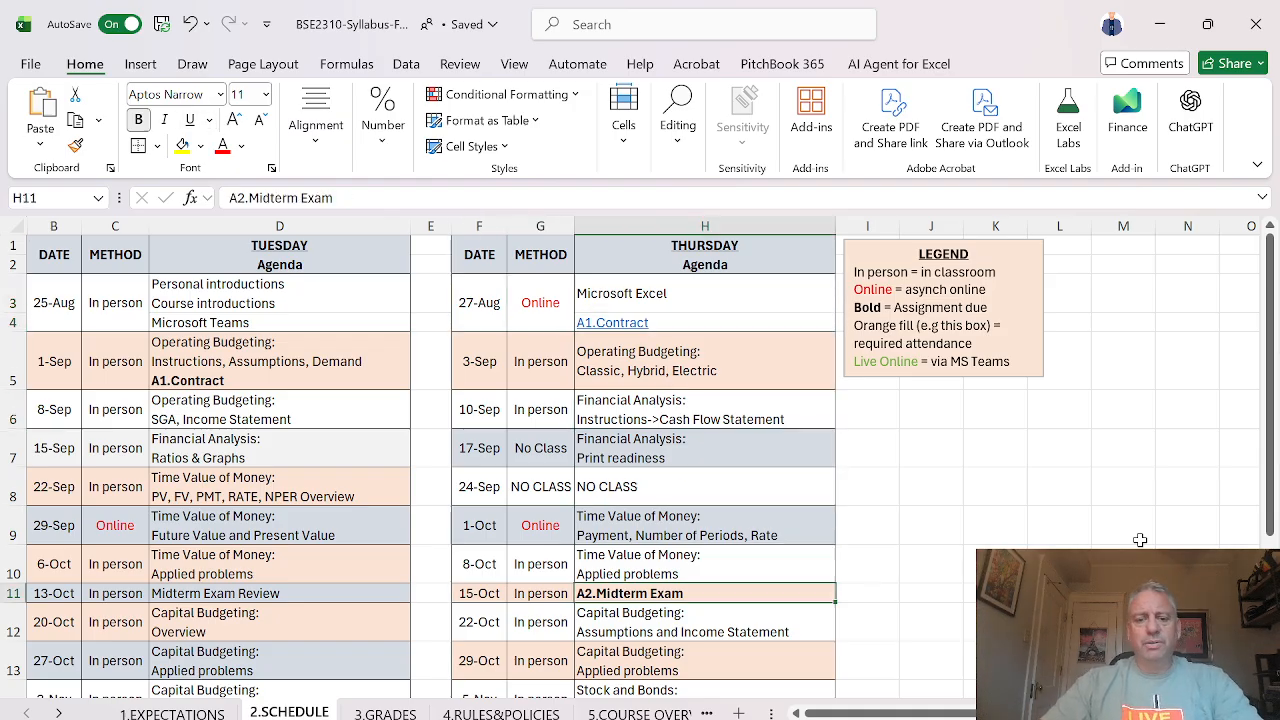
pyautogui.press('Left')
pyautogui.press('Left')
pyautogui.press('Left')
pyautogui.press('Left')
pyautogui.press('Left')
pyautogui.press('Up')
pyautogui.press('Up')
pyautogui.press('Up')
pyautogui.press('Up')
pyautogui.press('Up')
pyautogui.press('Up')
pyautogui.press('Up')
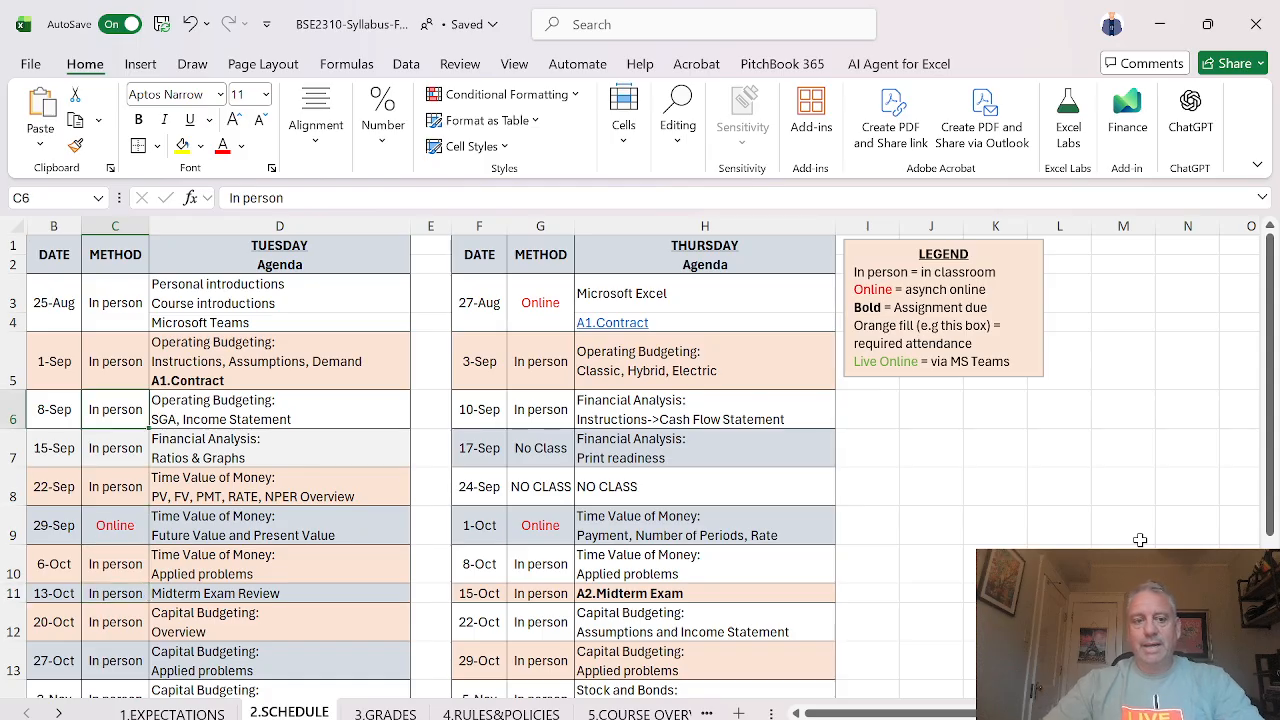
pyautogui.press('Right')
pyautogui.press('Down')
pyautogui.press('Right')
pyautogui.press('Right')
pyautogui.press('Right')
pyautogui.press('Right')
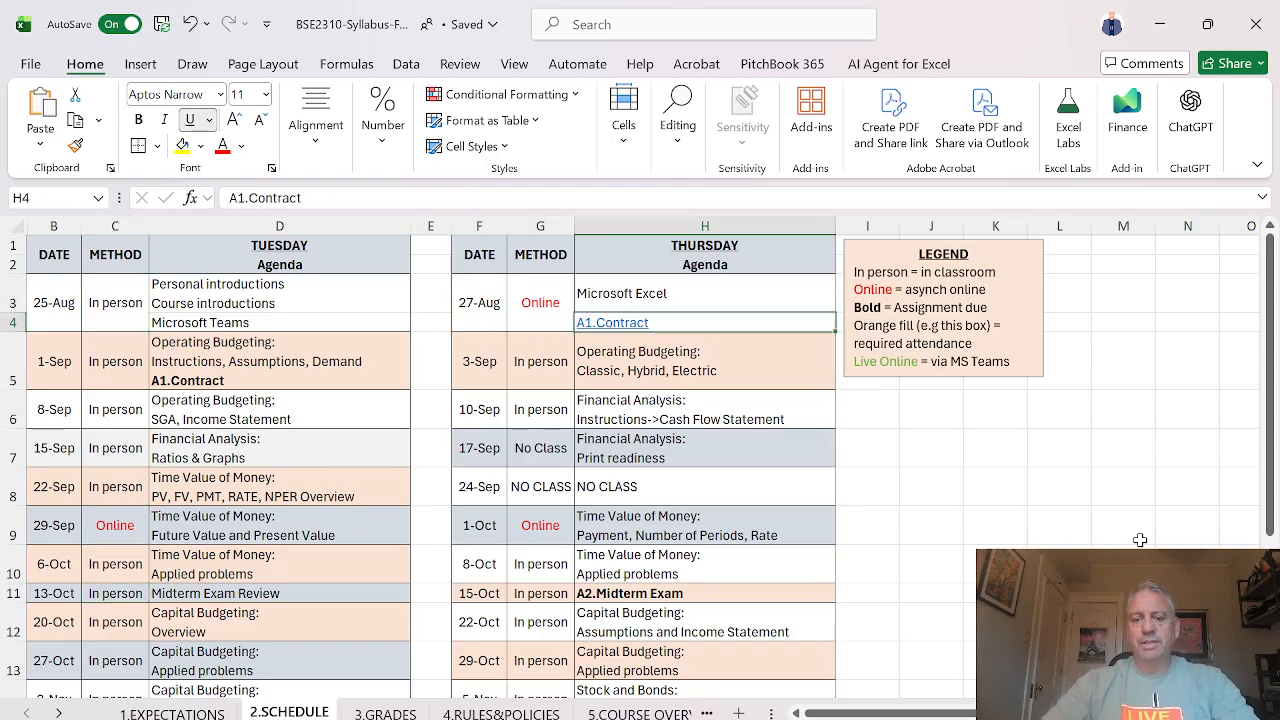
pyautogui.press('Down')
pyautogui.press('Down')
pyautogui.press('Down')
pyautogui.press('Left')
pyautogui.press('Left')
pyautogui.press('Right')
pyautogui.press('Right')
pyautogui.press('Right')
pyautogui.press('Right')
# Step: Enter the heading Navigation in cell M9 and Arrow in the cell below it
pyautogui.click(1140, 540)
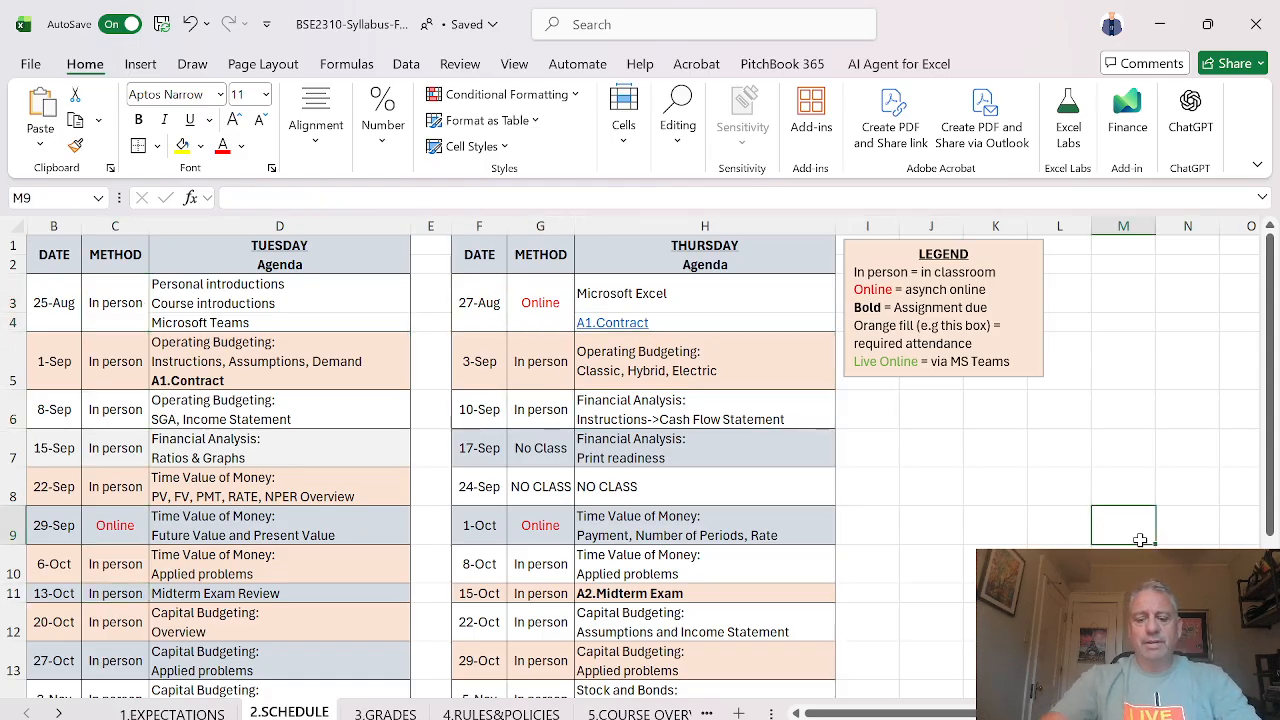
pyautogui.write('Navingato')
pyautogui.press('BackSpace')
pyautogui.press('BackSpace')
pyautogui.press('BackSpace')
pyautogui.press('BackSpace')
pyautogui.press('BackSpace')
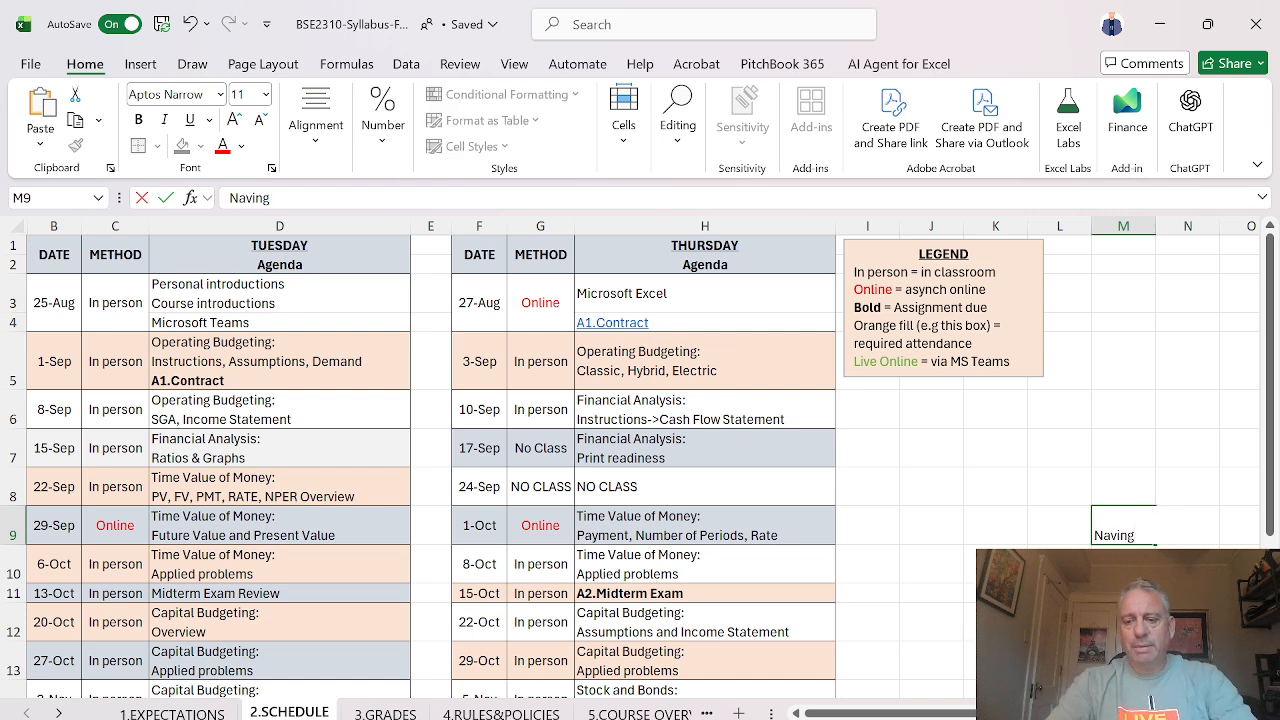
pyautogui.write('gati')
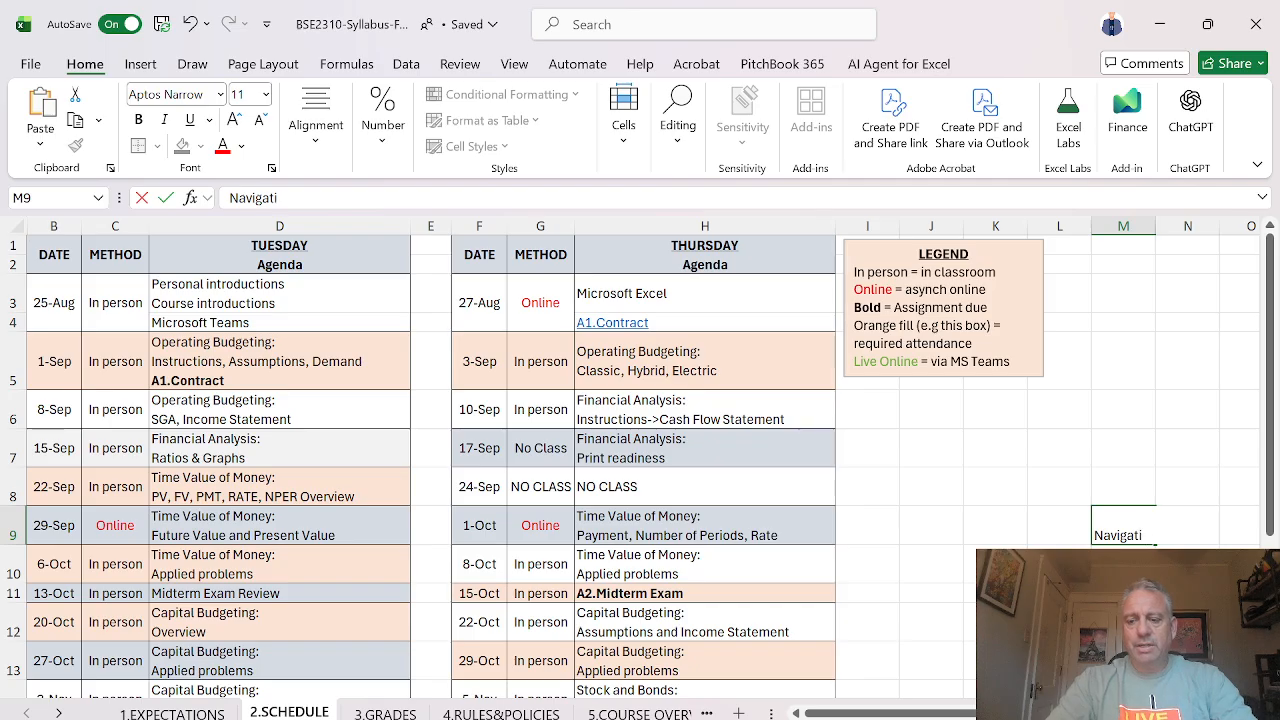
pyautogui.write('on')
pyautogui.press('Return')
pyautogui.write('Ar')
pyautogui.press('Return')
# Step: Underline the Navigation heading and move it with the Arrow entry to cells M1:M2
pyautogui.press('Up')
pyautogui.press('Up')
pyautogui.hotkey('ctrl', 'u')
pyautogui.hotkey('shift', 'Down')
pyautogui.hotkey('ctrl', 'x')
pyautogui.hotkey('ctrl', 'Up')
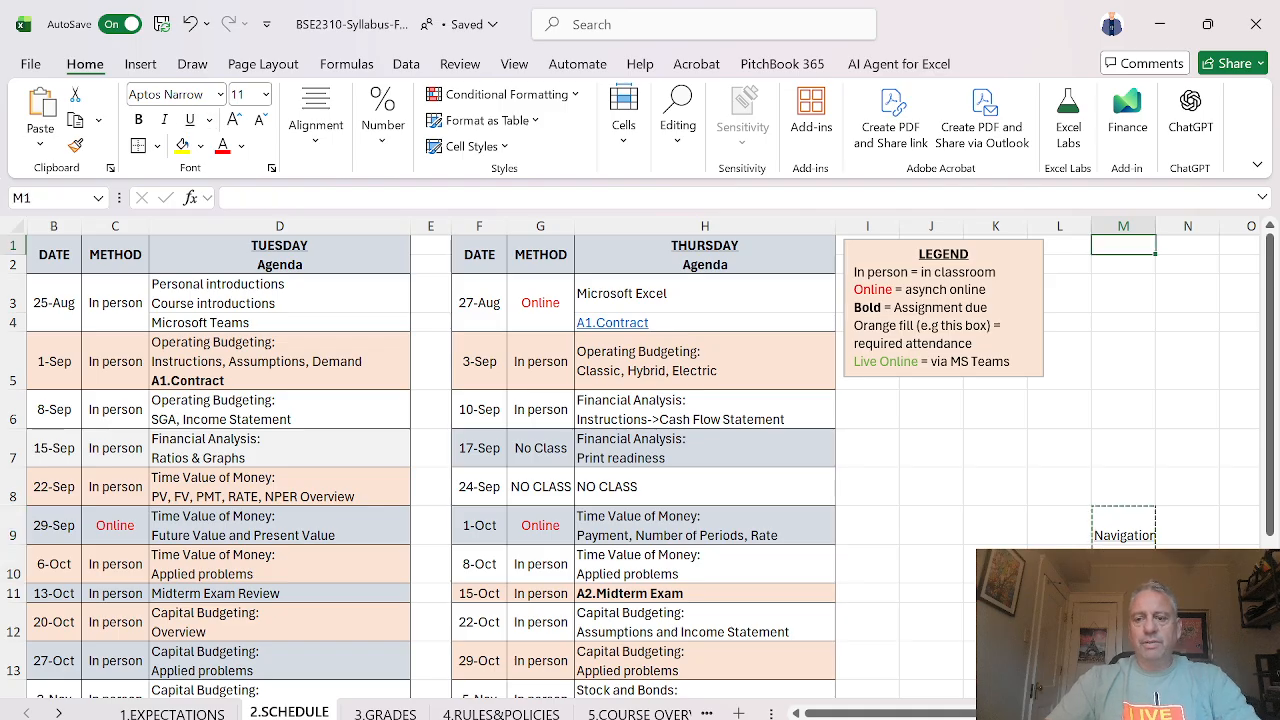
pyautogui.hotkey('ctrl', 'v')
# Step: Change the entry in cell M2 to Arrows
pyautogui.press('Down')
pyautogui.press('Down')
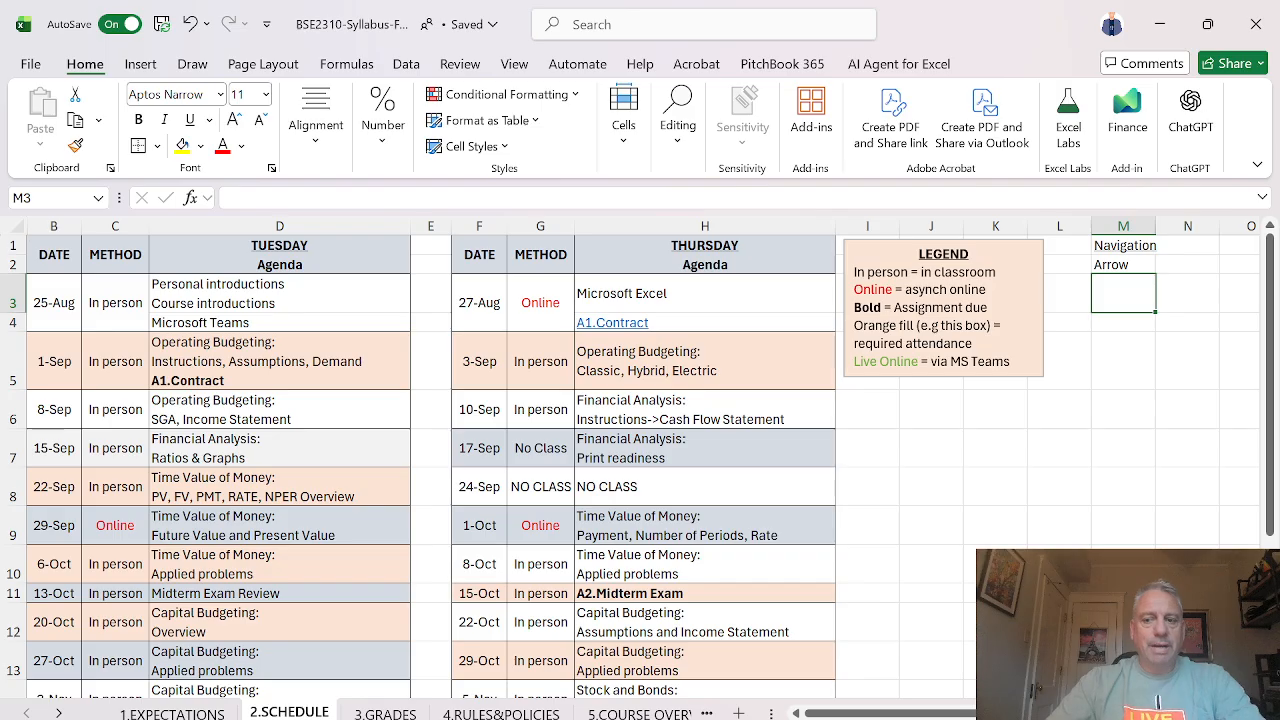
pyautogui.press('Up')
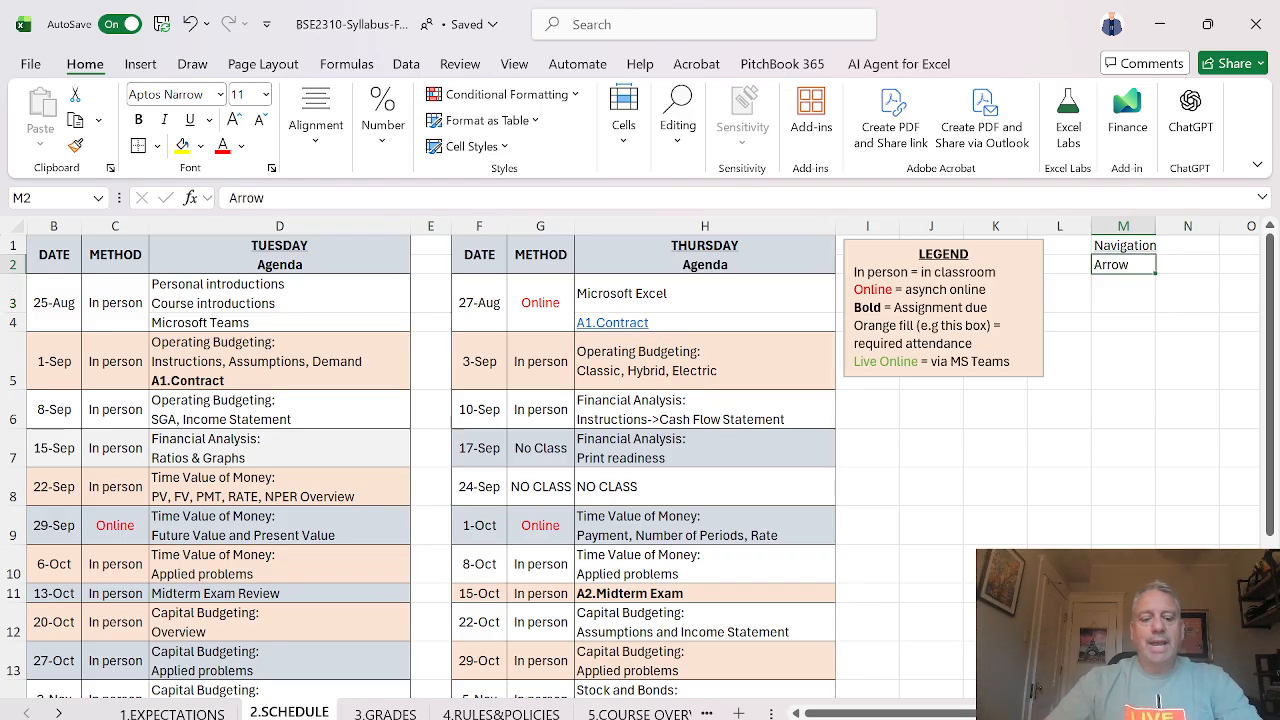
pyautogui.press('F2')
pyautogui.write('s')
pyautogui.press('Return')
# Step: Select the header cells of both schedule tables, from the Tuesday DATE in B1 through the Thursday agenda in column H
pyautogui.press('Left')
pyautogui.press('Left')
pyautogui.press('Left')
pyautogui.press('Left')
pyautogui.press('Left')
pyautogui.press('Left')
pyautogui.press('Left')
pyautogui.press('Left')
pyautogui.press('Left')
pyautogui.press('Up')
pyautogui.press('Left')
pyautogui.press('Left')
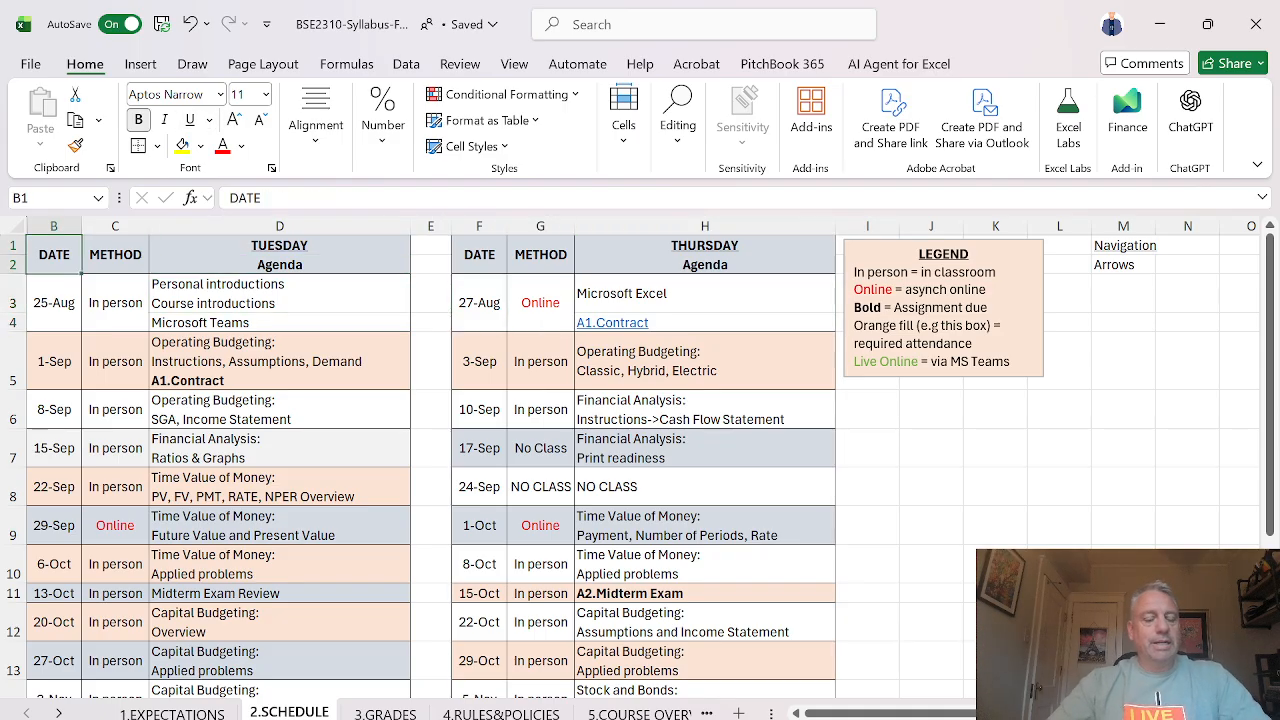
pyautogui.hotkey('shift', 'Right')
pyautogui.hotkey('shift', 'Right')
pyautogui.hotkey('shift', 'Right')
pyautogui.hotkey('shift', 'Right')
pyautogui.hotkey('shift', 'Right')
pyautogui.hotkey('shift', 'Right')
pyautogui.hotkey('shift', 'Right')
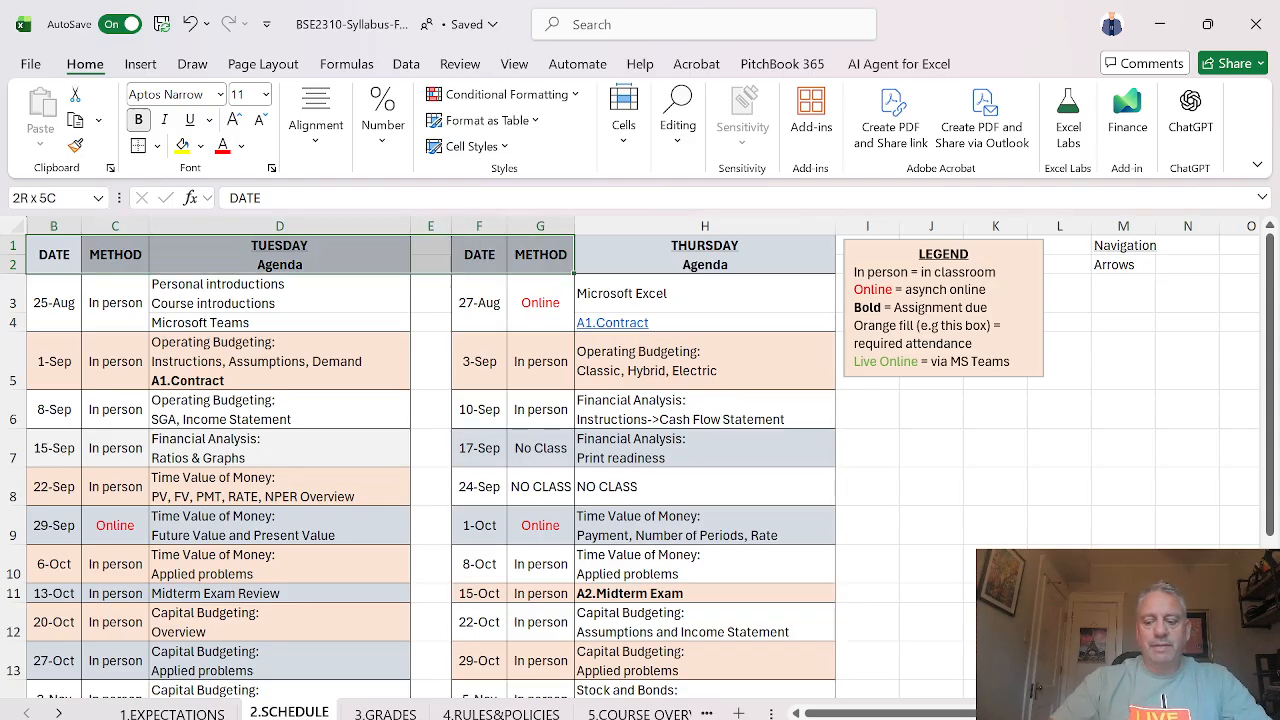
pyautogui.hotkey('shift', 'Left')
pyautogui.hotkey('shift', 'Left')
pyautogui.hotkey('shift', 'Right')
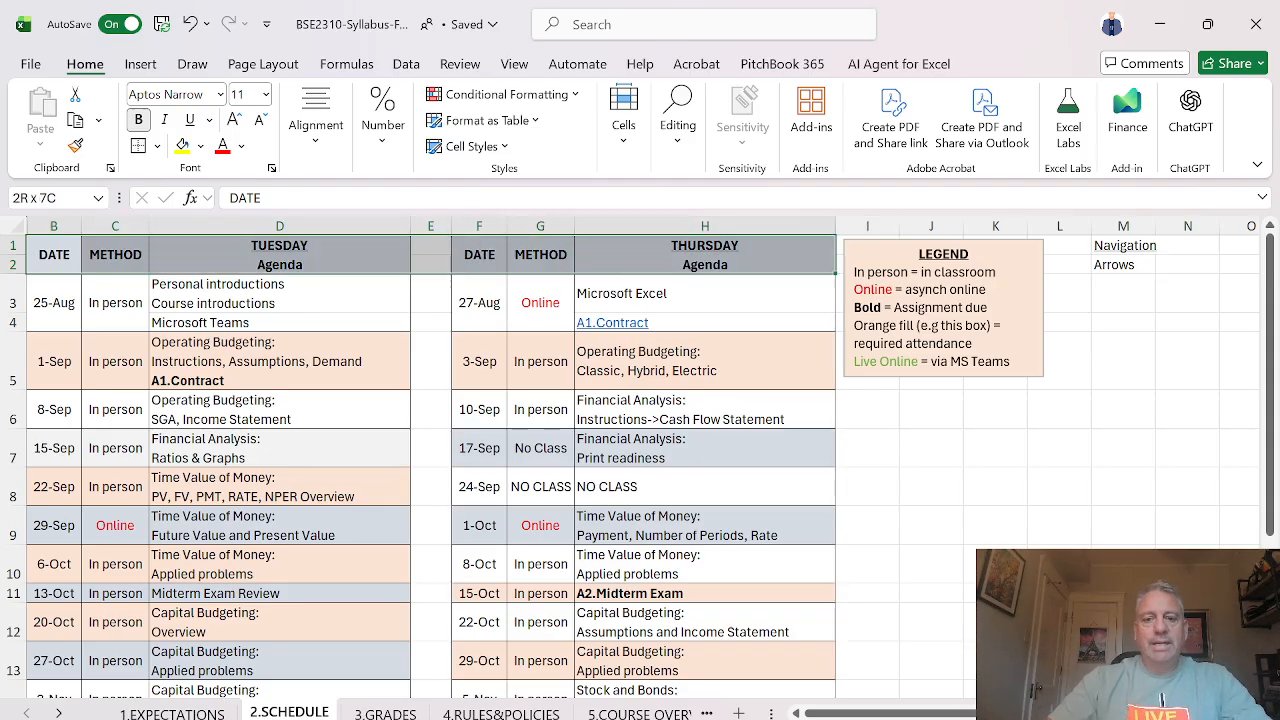
# Step: Extend the header selection down through row 9 of the schedule
pyautogui.hotkey('shift', 'Down')
pyautogui.hotkey('shift', 'Down')
pyautogui.hotkey('shift', 'Down')
pyautogui.hotkey('shift', 'Down')
pyautogui.hotkey('shift', 'Down')
pyautogui.hotkey('shift', 'Down')
pyautogui.hotkey('shift', 'Down')
pyautogui.hotkey('shift', 'Down')
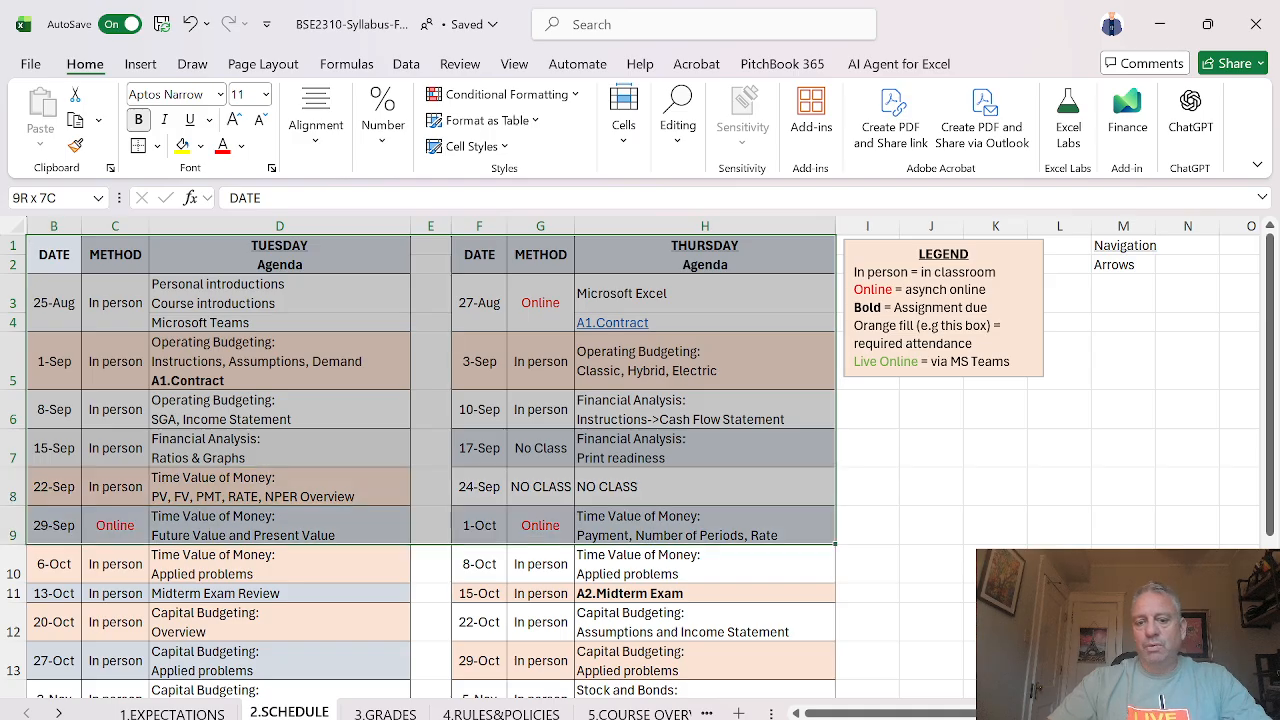
# Step: Shrink the selection back up to the header rows and adjust its width one column at a time
pyautogui.hotkey('shift', 'Up')
pyautogui.hotkey('shift', 'Up')
pyautogui.hotkey('shift', 'Up')
pyautogui.hotkey('shift', 'Up')
pyautogui.hotkey('shift', 'Up')
pyautogui.hotkey('shift', 'Up')
pyautogui.hotkey('shift', 'Up')
pyautogui.hotkey('shift', 'Up')
pyautogui.hotkey('shift', 'Up')
pyautogui.hotkey('shift', 'Left')
pyautogui.hotkey('shift', 'Left')
pyautogui.hotkey('shift', 'Left')
pyautogui.hotkey('shift', 'Left')
pyautogui.hotkey('shift', 'Left')
pyautogui.hotkey('shift', 'Left')
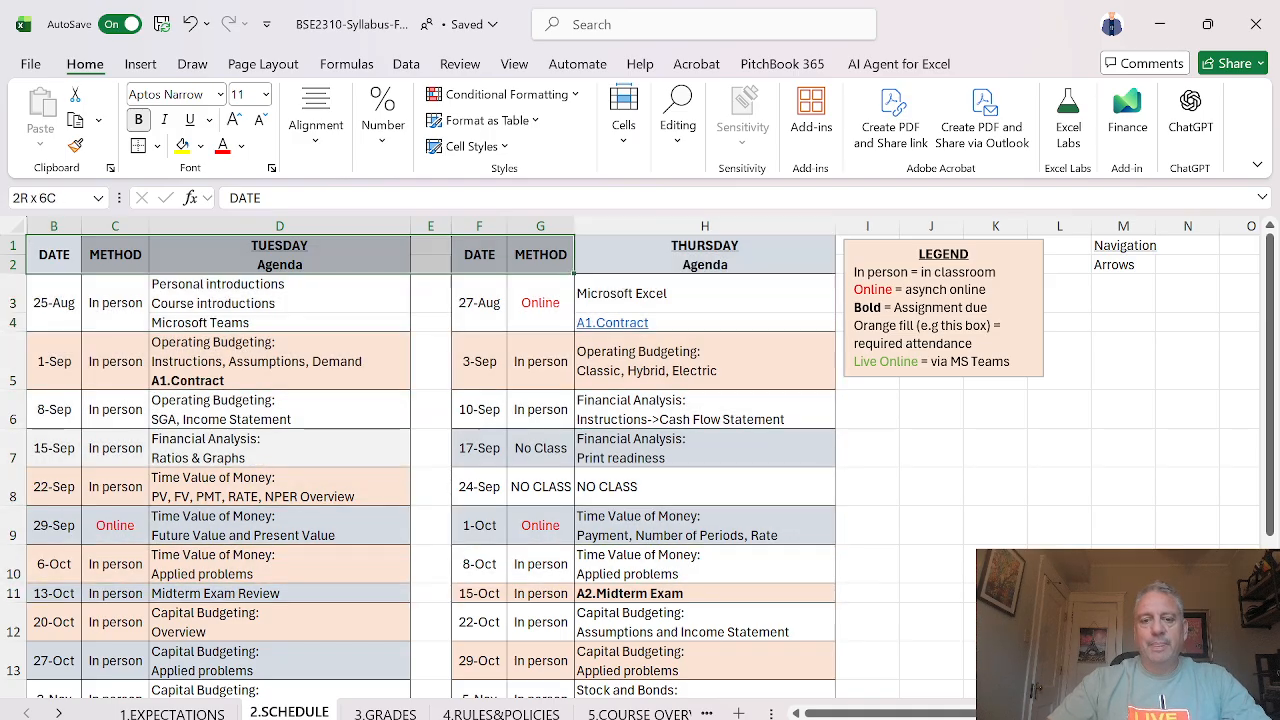
pyautogui.hotkey('shift', 'Right')
pyautogui.hotkey('shift', 'Right')
# Step: Enter SHFT+Arrows in cell M3, beneath the Arrows entry
pyautogui.press('Right')
pyautogui.press('Right')
pyautogui.press('Right')
pyautogui.press('Right')
pyautogui.press('Right')
pyautogui.press('Right')
pyautogui.press('Right')
pyautogui.press('Right')
pyautogui.press('Right')
pyautogui.press('Right')
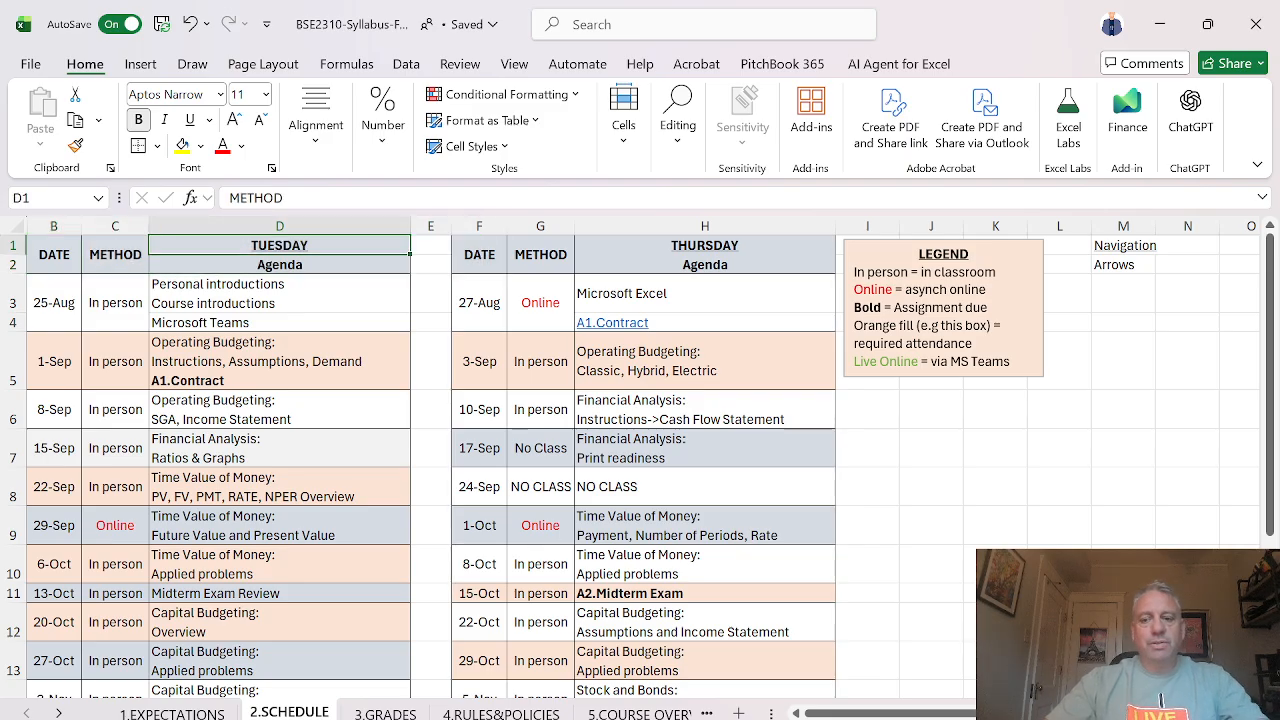
pyautogui.press('Down')
pyautogui.press('Down')
pyautogui.press('Right')
pyautogui.write('SHFT+a')
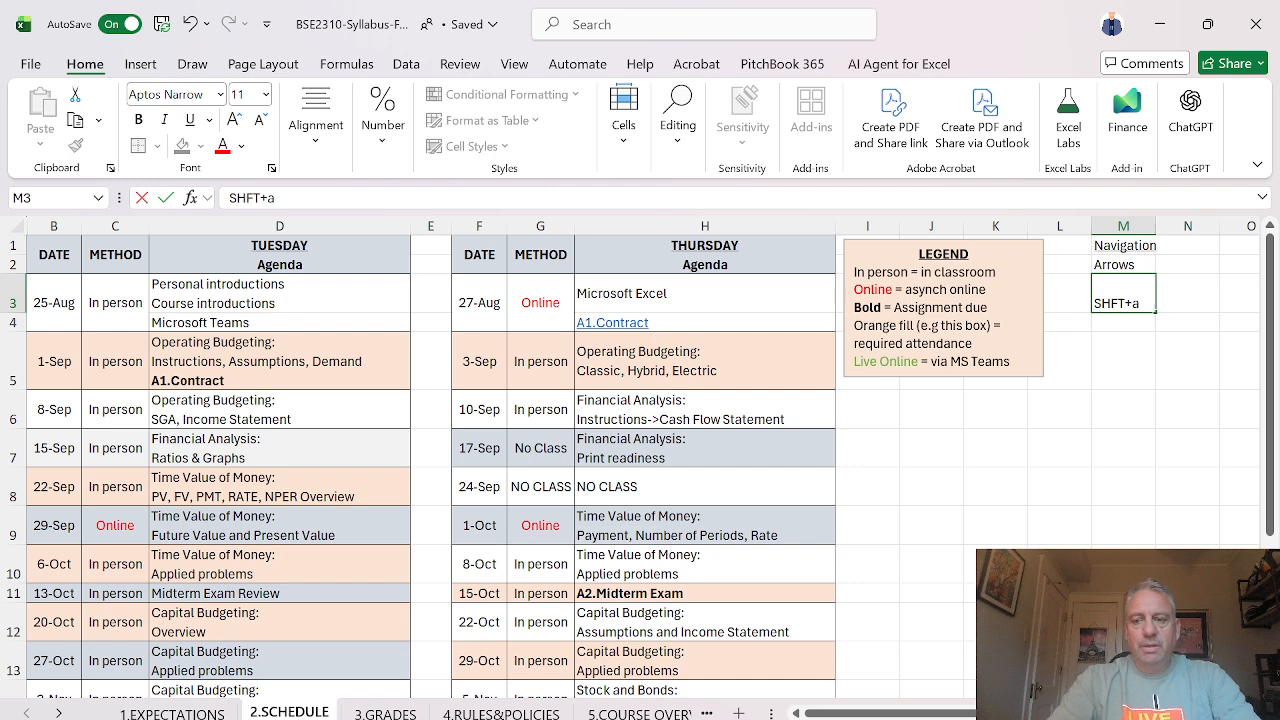
pyautogui.press('BackSpace')
pyautogui.write('Arrows')
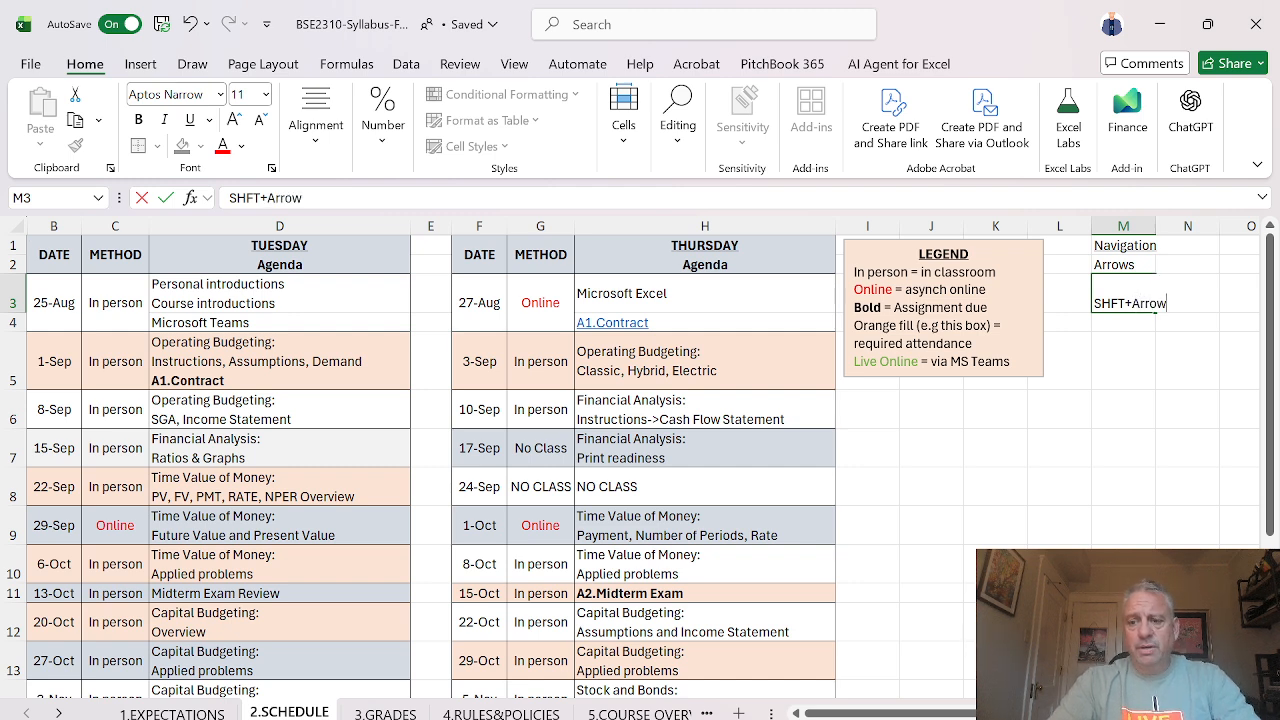
pyautogui.press('Return')
# Step: Jump across row 3 to the first Tuesday date in B3, and move to the 1-Sep date in B5
pyautogui.press('Up')
pyautogui.hotkey('ctrl', 'Left')
pyautogui.hotkey('ctrl', 'Left')
pyautogui.hotkey('ctrl', 'Left')
pyautogui.hotkey('ctrl', 'Left')
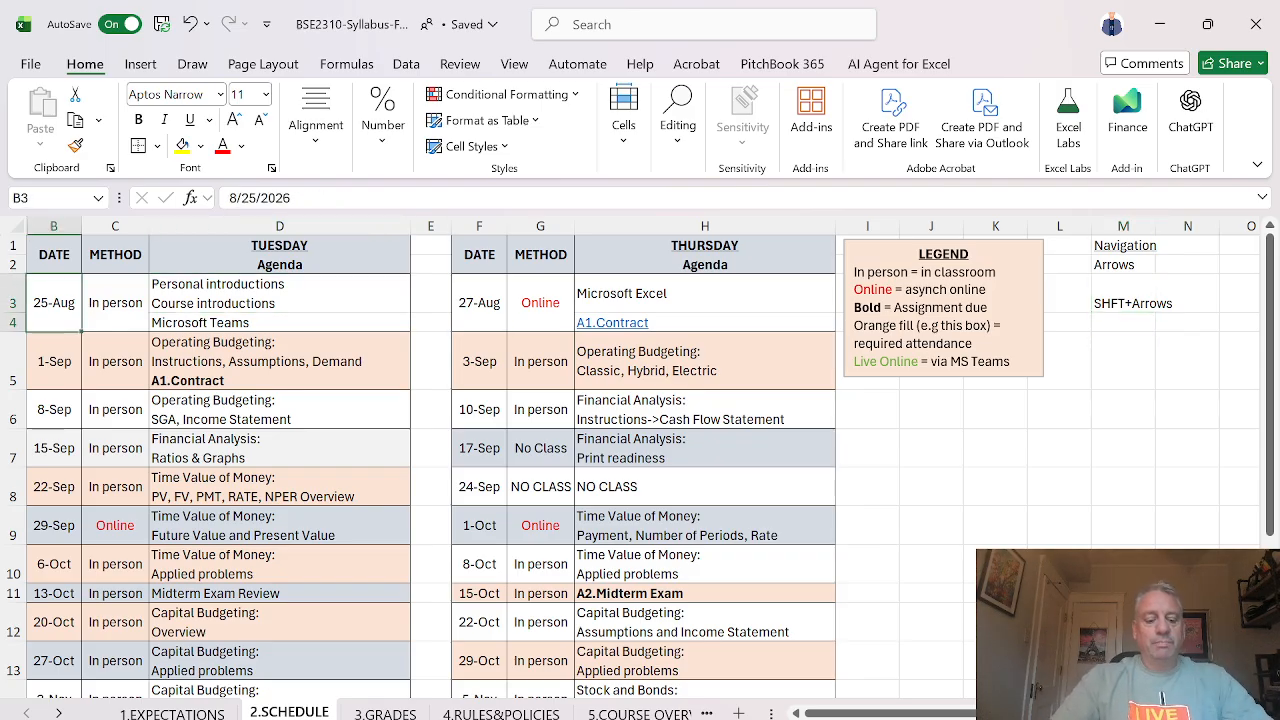
pyautogui.press('Up')
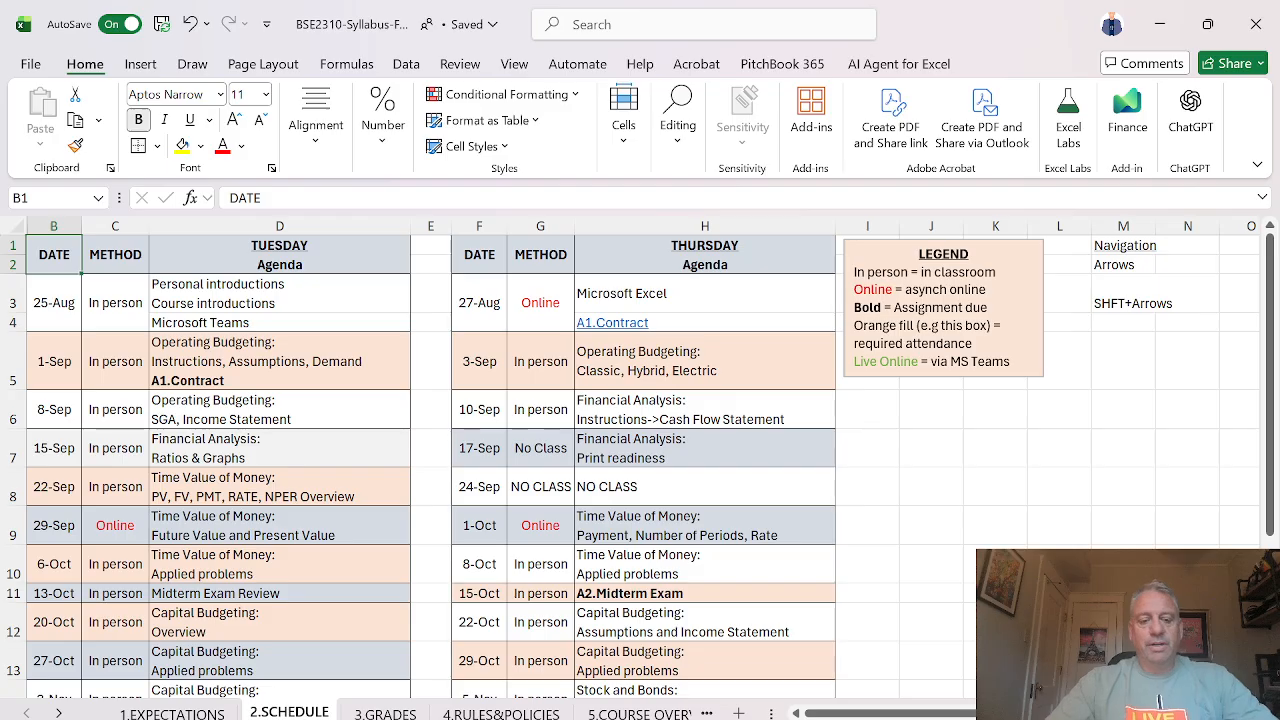
pyautogui.press('Down')
pyautogui.press('Down')
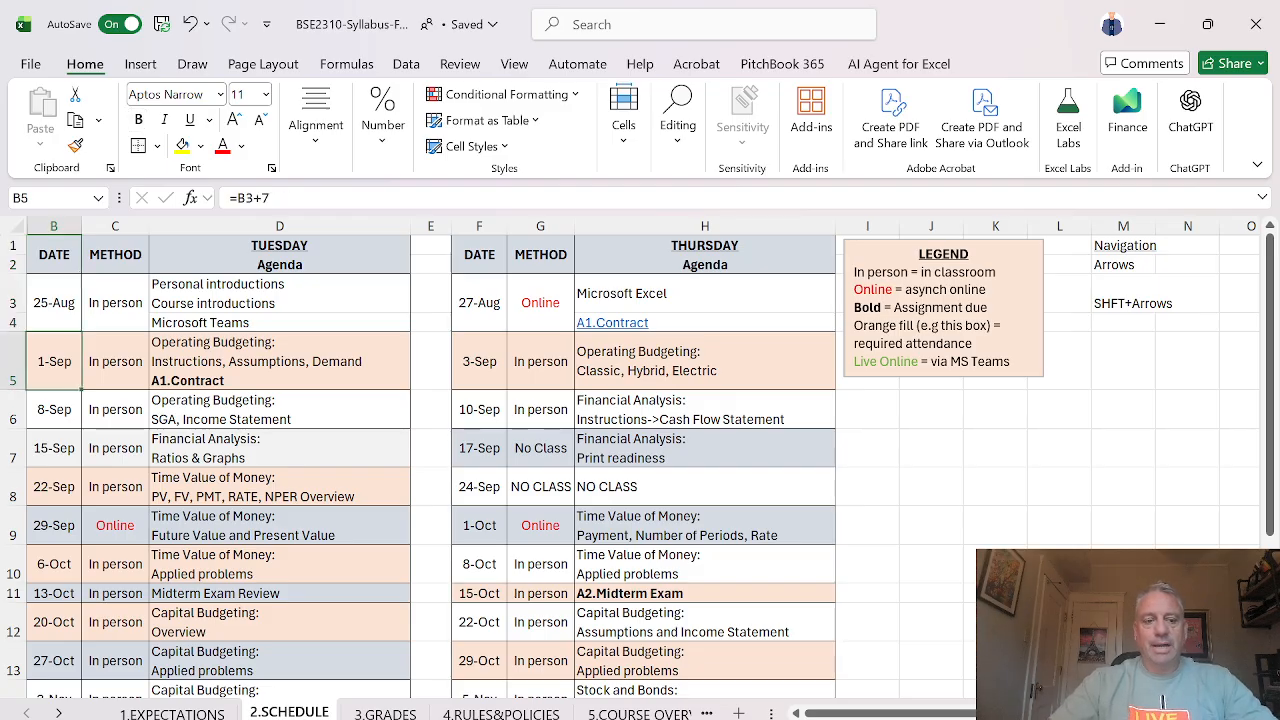
# Step: Jump to the last Tuesday date, across row 19 to the Thursday agenda, and up to the THURSDAY header in H1
pyautogui.hotkey('ctrl', 'Down')
pyautogui.hotkey('ctrl', 'Right')
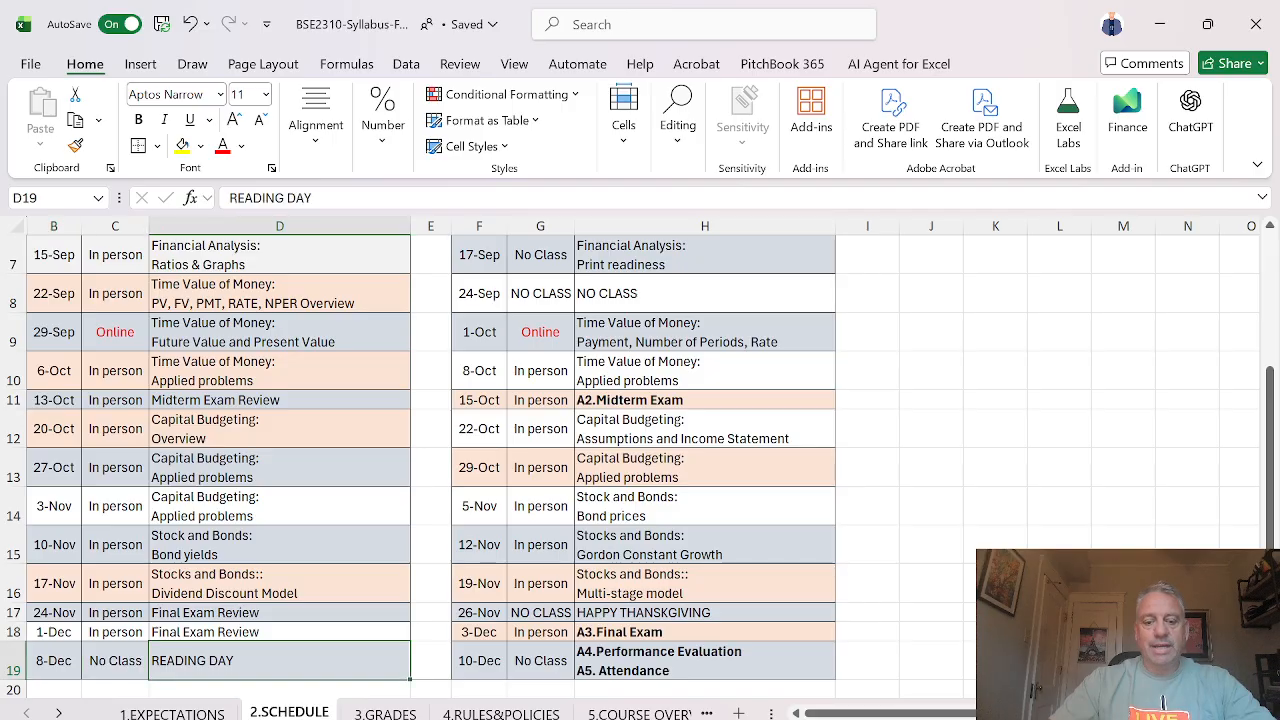
pyautogui.hotkey('ctrl', 'Right')
pyautogui.hotkey('ctrl', 'Right')
pyautogui.hotkey('ctrl', 'Up')
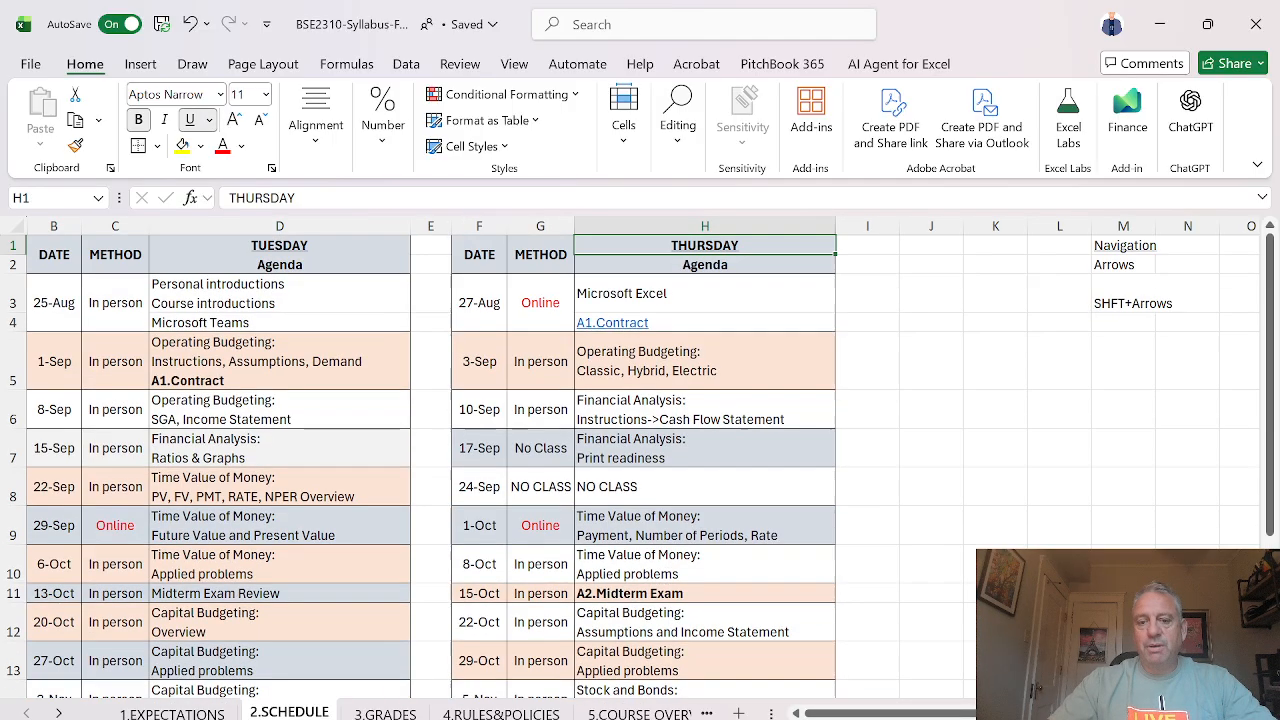
# Step: Repeat the jump circuit from the header row through column B, along bottom row 19, and back up the Thursday agenda column
pyautogui.hotkey('ctrl', 'Left')
pyautogui.hotkey('ctrl', 'Left')
pyautogui.hotkey('ctrl', 'Left')
pyautogui.press('Down')
pyautogui.press('Down')
pyautogui.hotkey('ctrl', 'Down')
pyautogui.hotkey('ctrl', 'Right')
pyautogui.hotkey('ctrl', 'Right')
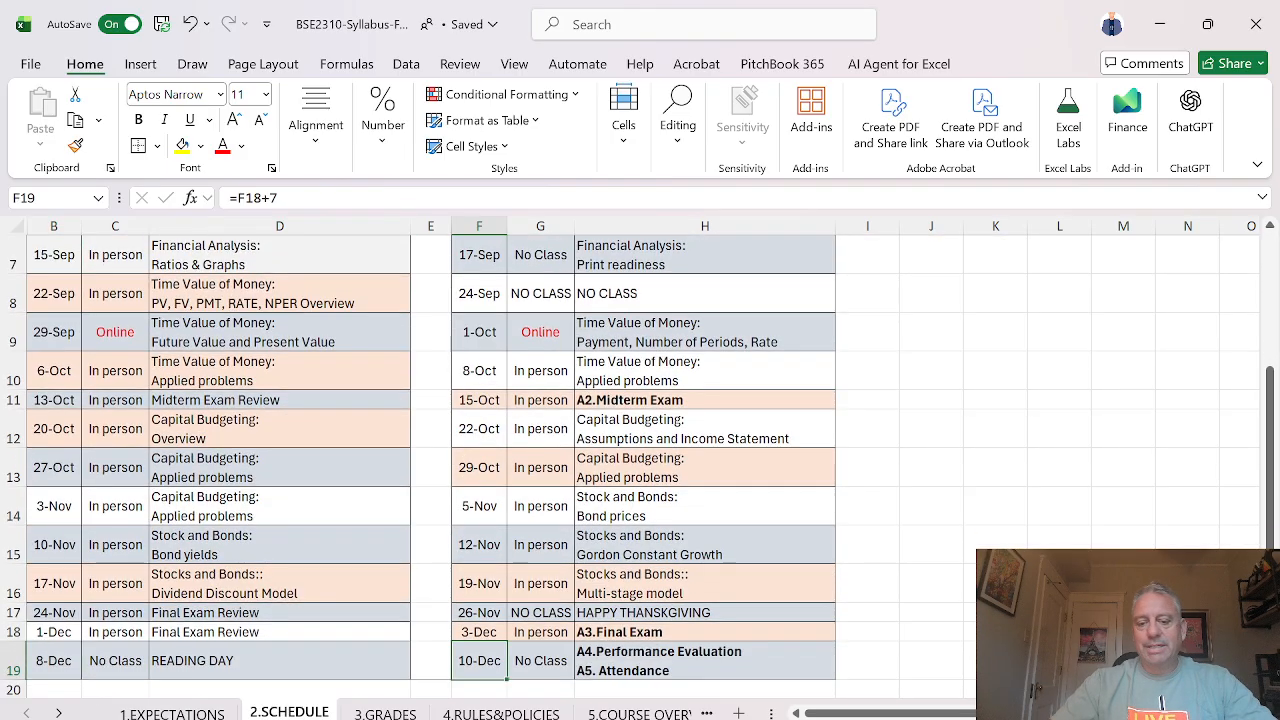
pyautogui.hotkey('ctrl', 'Right')
pyautogui.hotkey('ctrl', 'Up')
# Step: Go to cell M4, then jump to the worksheet's last row in column M and back to the shortcut list
pyautogui.press('Right')
pyautogui.press('Down')
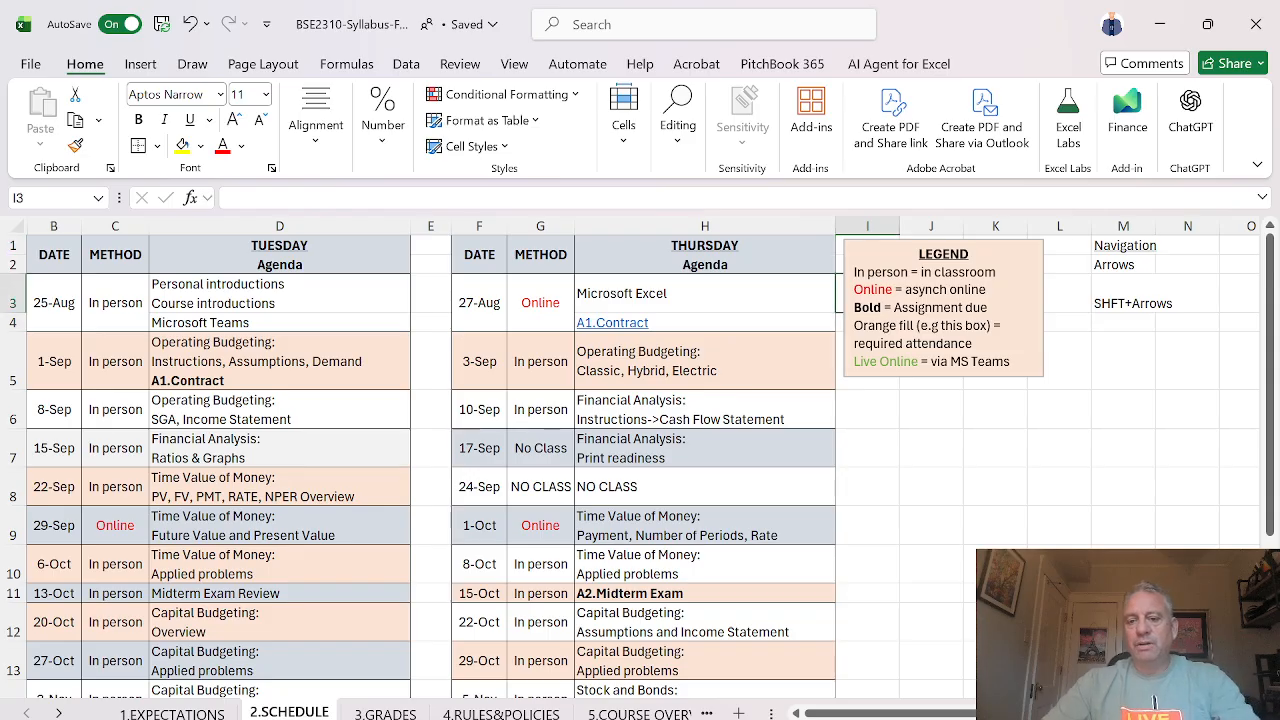
pyautogui.press('Right')
pyautogui.press('Right')
pyautogui.press('Right')
pyautogui.press('Down')
pyautogui.press('Right')
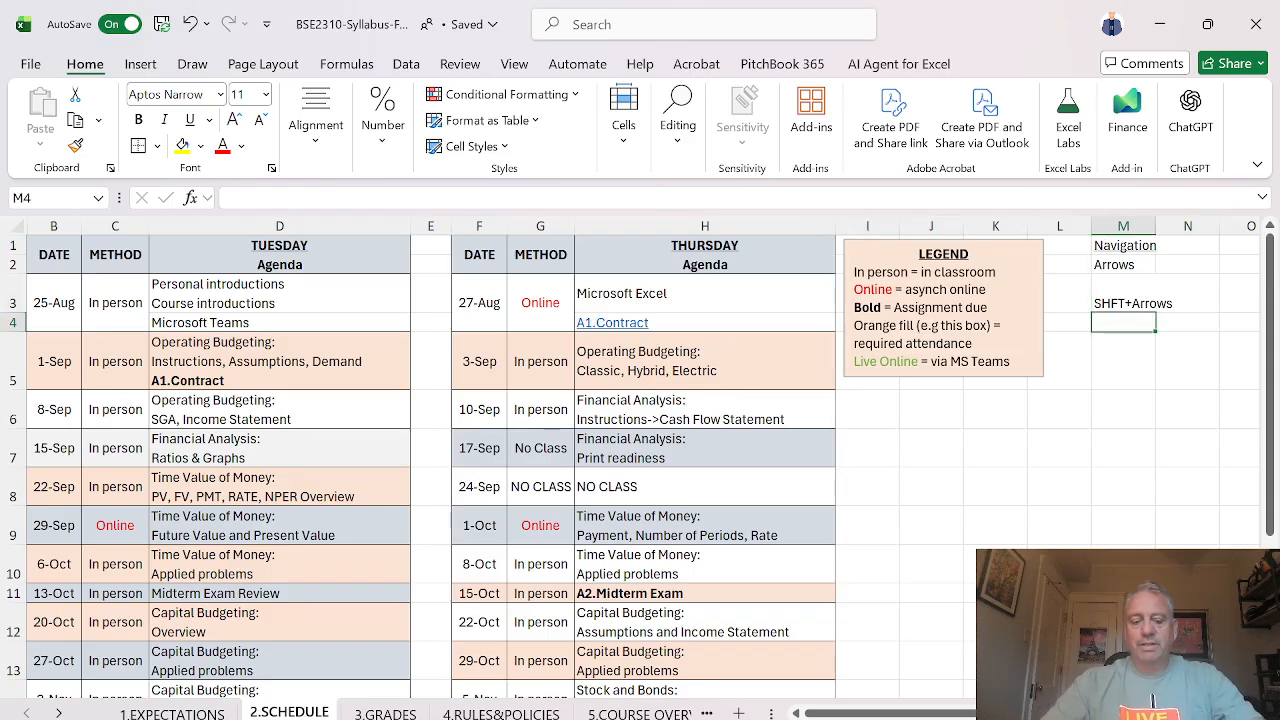
pyautogui.hotkey('ctrl', 'Down')
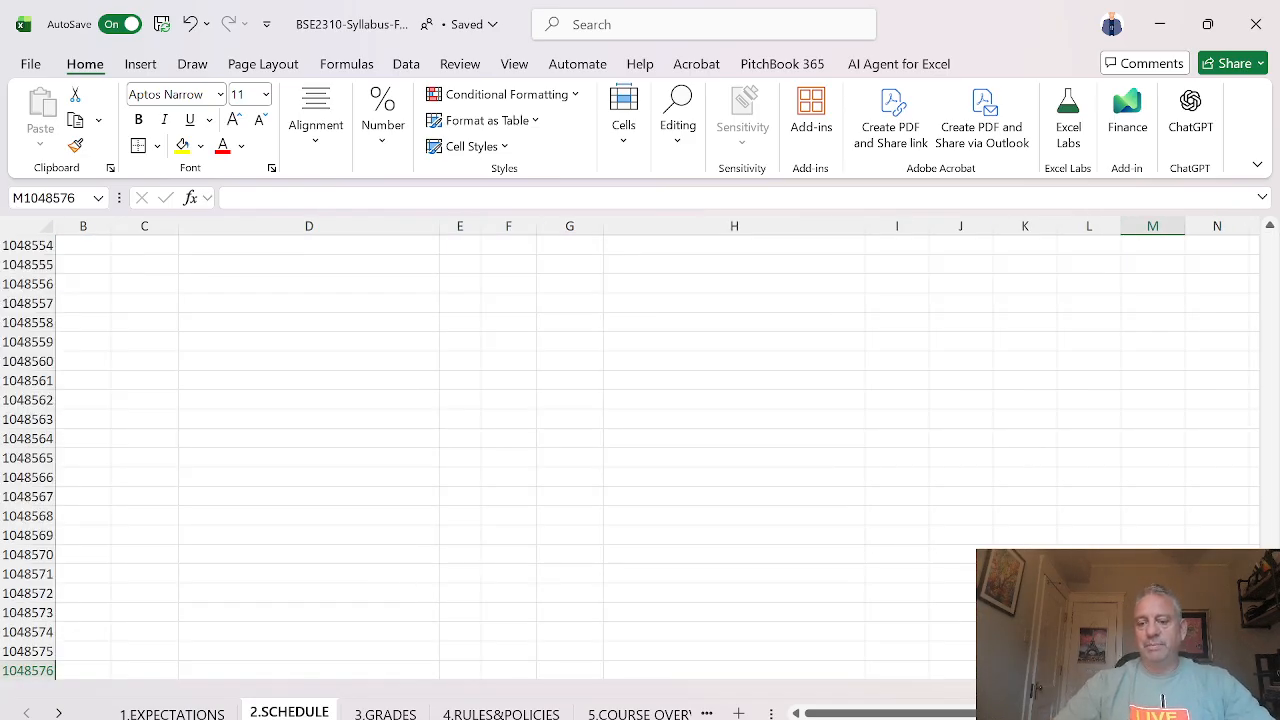
pyautogui.hotkey('ctrl', 'Up')
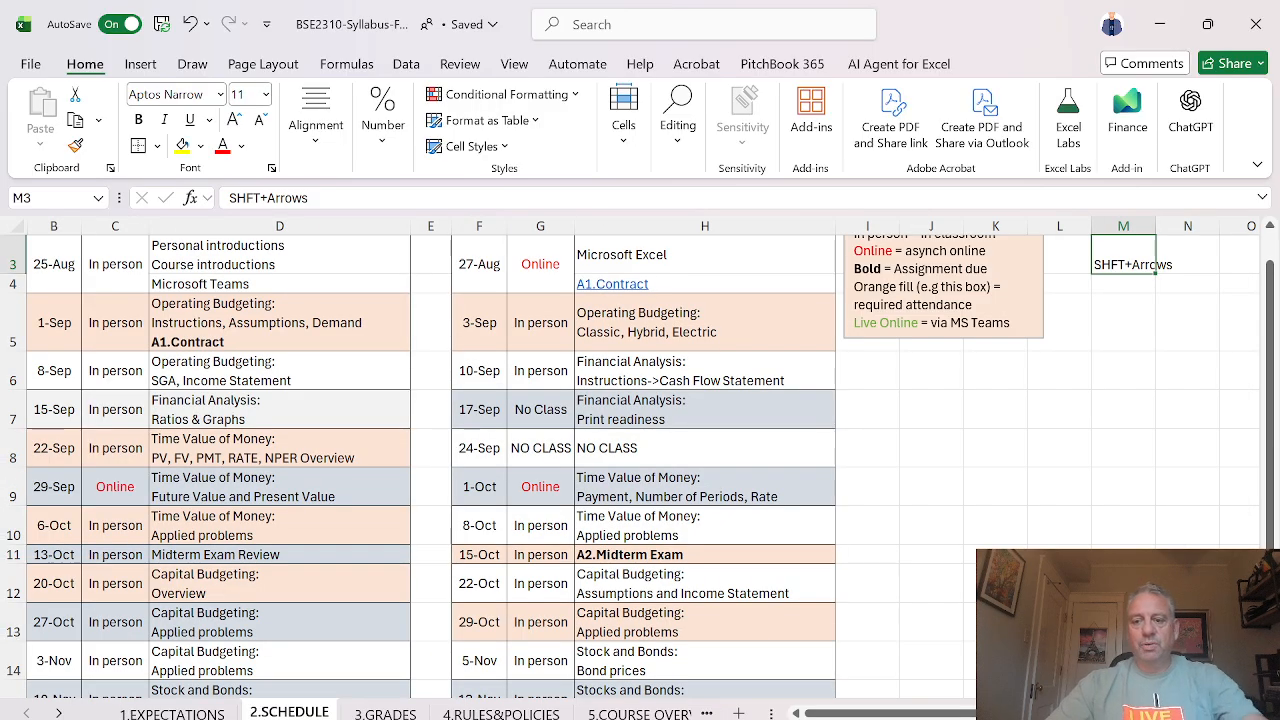
# Step: Enter CTRL+Arrows in cell M4, below SHFT+Arrows
pyautogui.press('Down')
pyautogui.write('C')
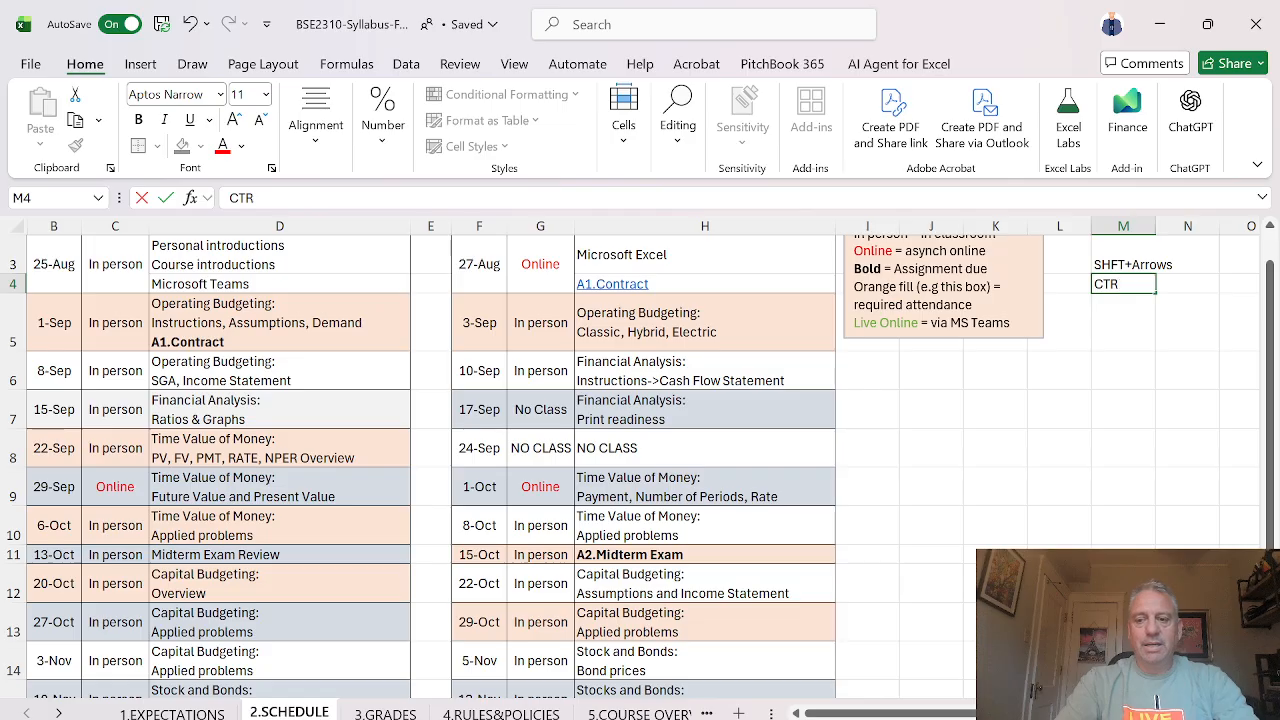
pyautogui.write('TRL+Arrow')
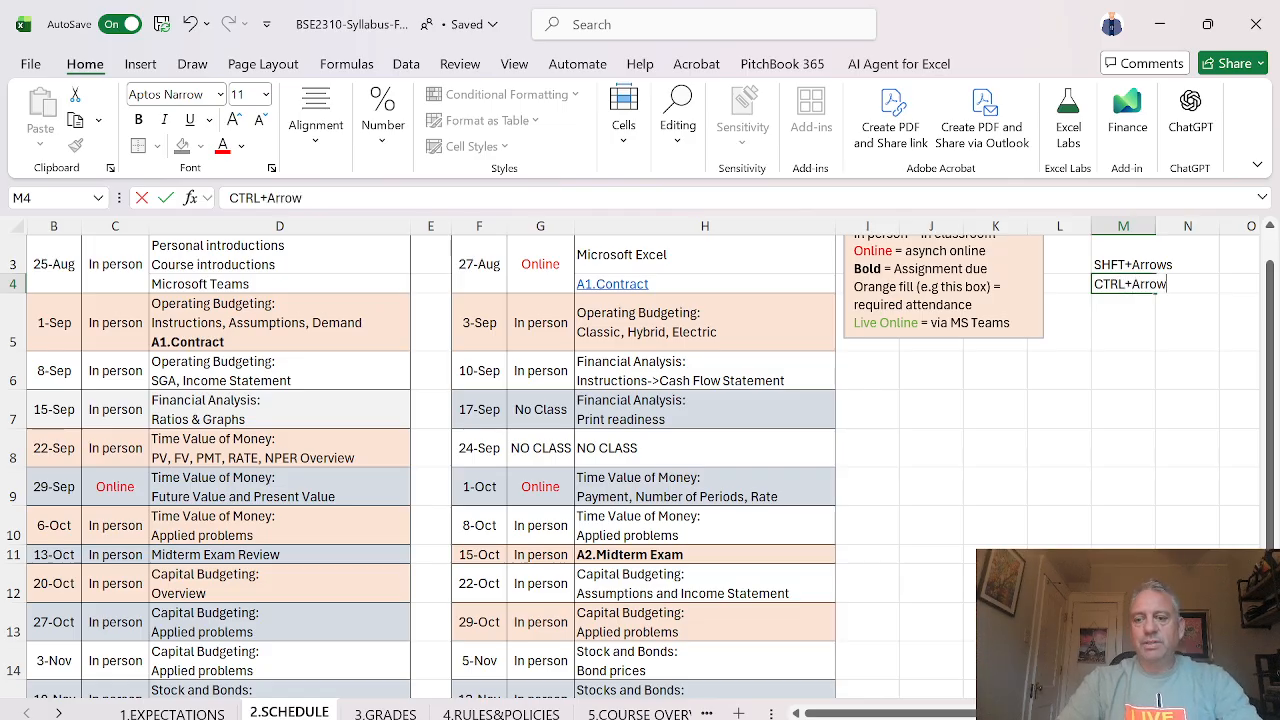
pyautogui.press('Return')
# Step: Select the Tuesday dates from 1-Sep in B5 through 8-Dec in B19
pyautogui.press('Left')
pyautogui.press('Left')
pyautogui.press('Left')
pyautogui.press('Left')
pyautogui.press('Left')
pyautogui.press('Left')
pyautogui.press('Left')
pyautogui.press('Left')
pyautogui.press('Left')
pyautogui.press('Left')
pyautogui.press('Left')
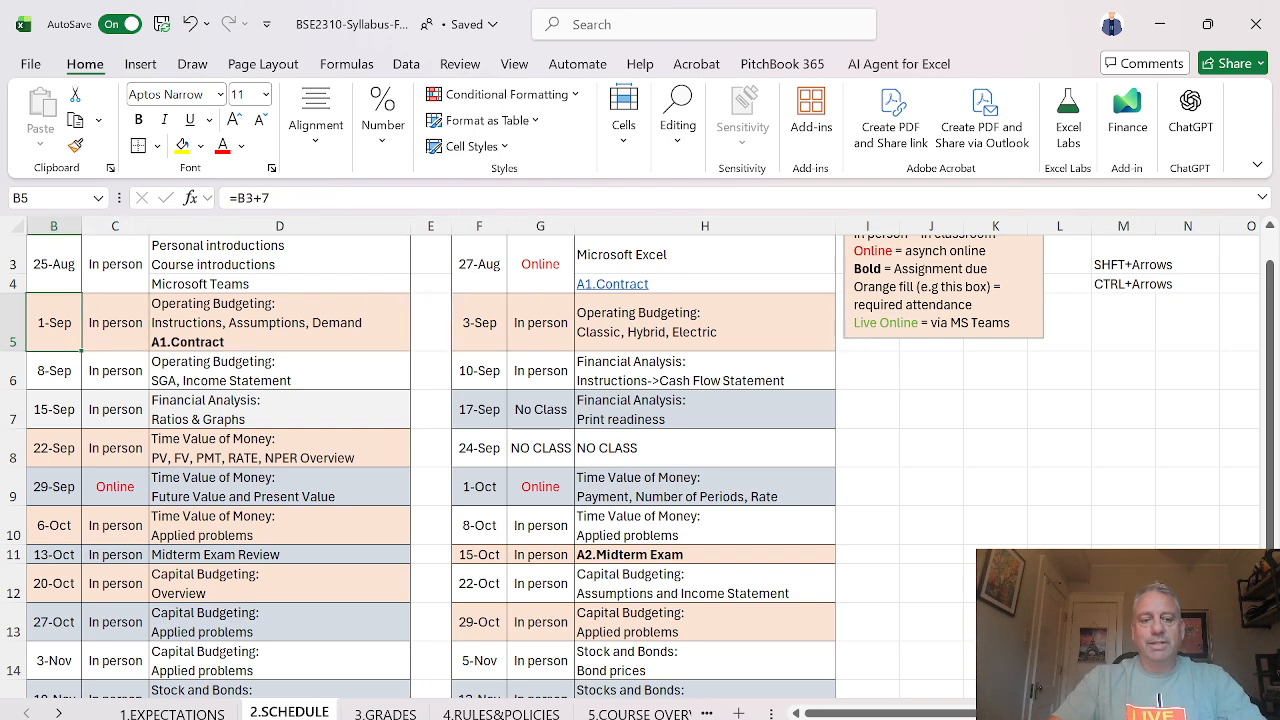
pyautogui.hotkey('shift', 'Down')
pyautogui.hotkey('shift', 'Down')
pyautogui.hotkey('shift', 'Down')
pyautogui.hotkey('shift', 'Down')
pyautogui.hotkey('shift', 'Down')
pyautogui.hotkey('shift', 'Down')
pyautogui.hotkey('shift', 'Down')
pyautogui.hotkey('shift', 'Down')
pyautogui.hotkey('shift', 'Down')
pyautogui.hotkey('shift', 'Down')
pyautogui.hotkey('shift', 'Down')
pyautogui.hotkey('shift', 'Down')
pyautogui.hotkey('shift', 'Down')
pyautogui.hotkey('shift', 'Down')
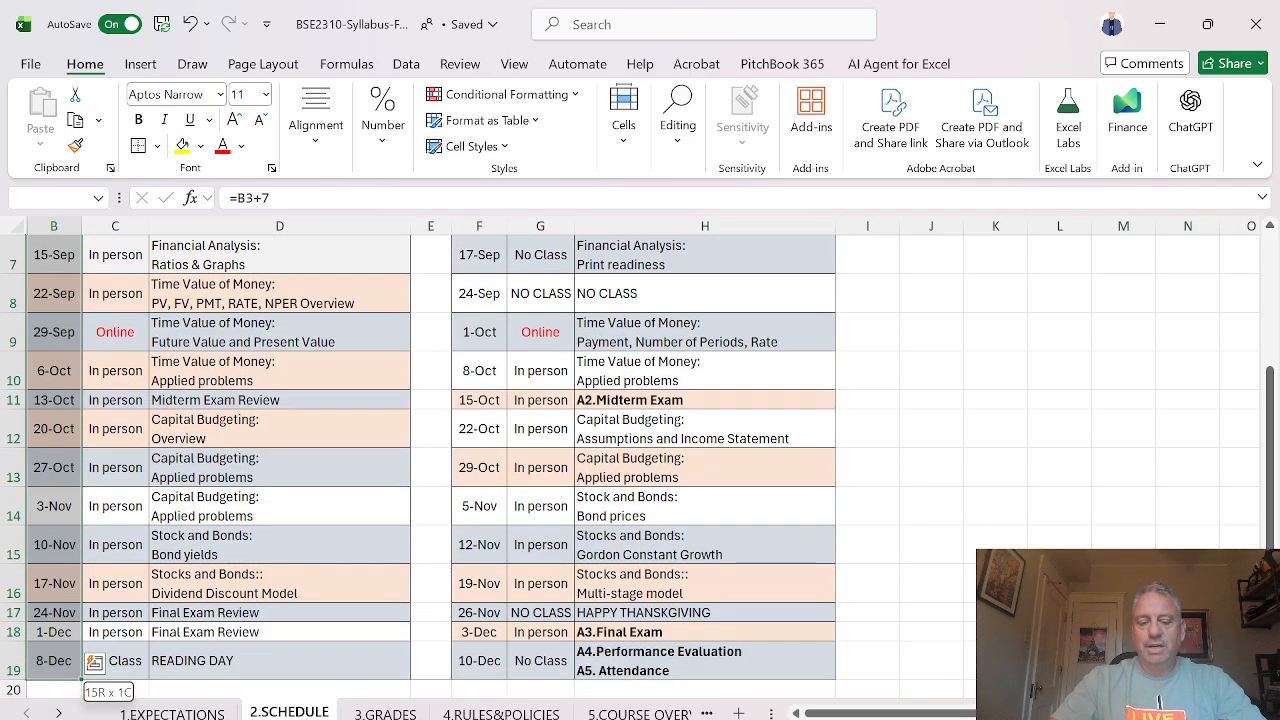
# Step: Extend the date selection across columns B to D by whole data blocks, and shrink it back to row 5
pyautogui.hotkey('ctrl', 'shift', 'Right')
pyautogui.hotkey('ctrl', 'shift', 'Left')
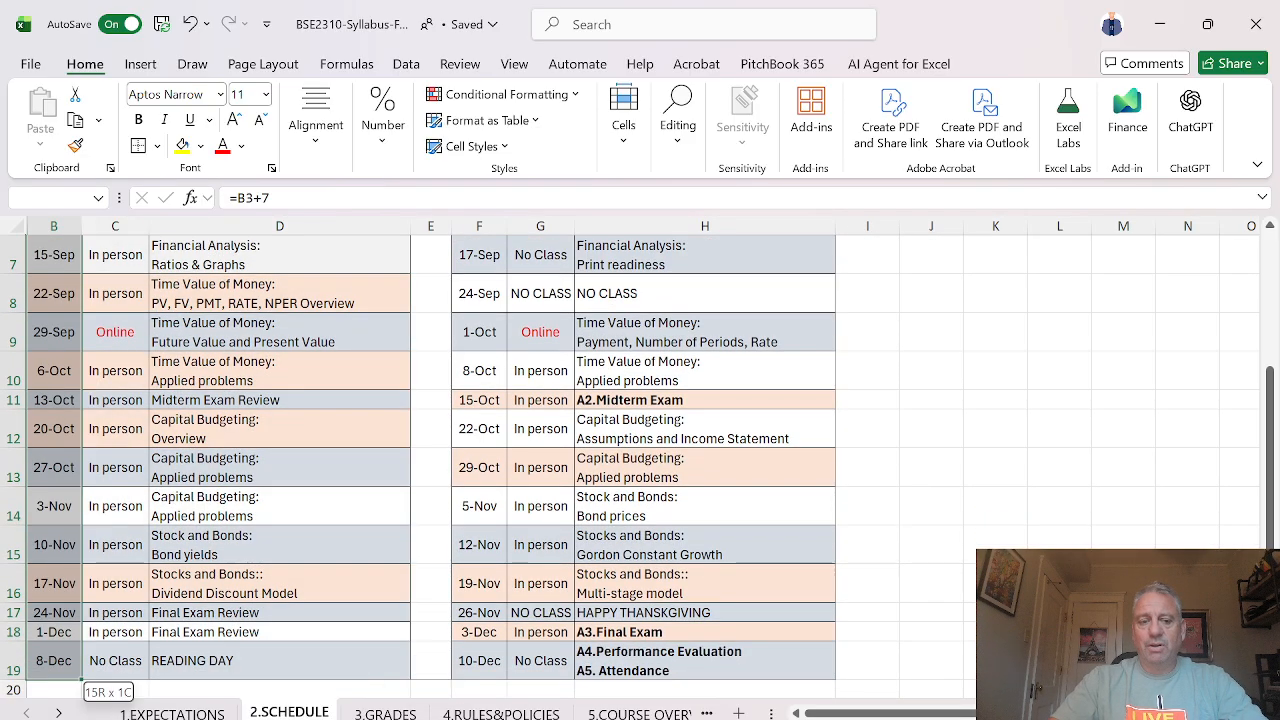
pyautogui.hotkey('ctrl', 'shift', 'Up')
pyautogui.hotkey('ctrl', 'shift', 'Right')
pyautogui.hotkey('ctrl', 'shift', 'Down')
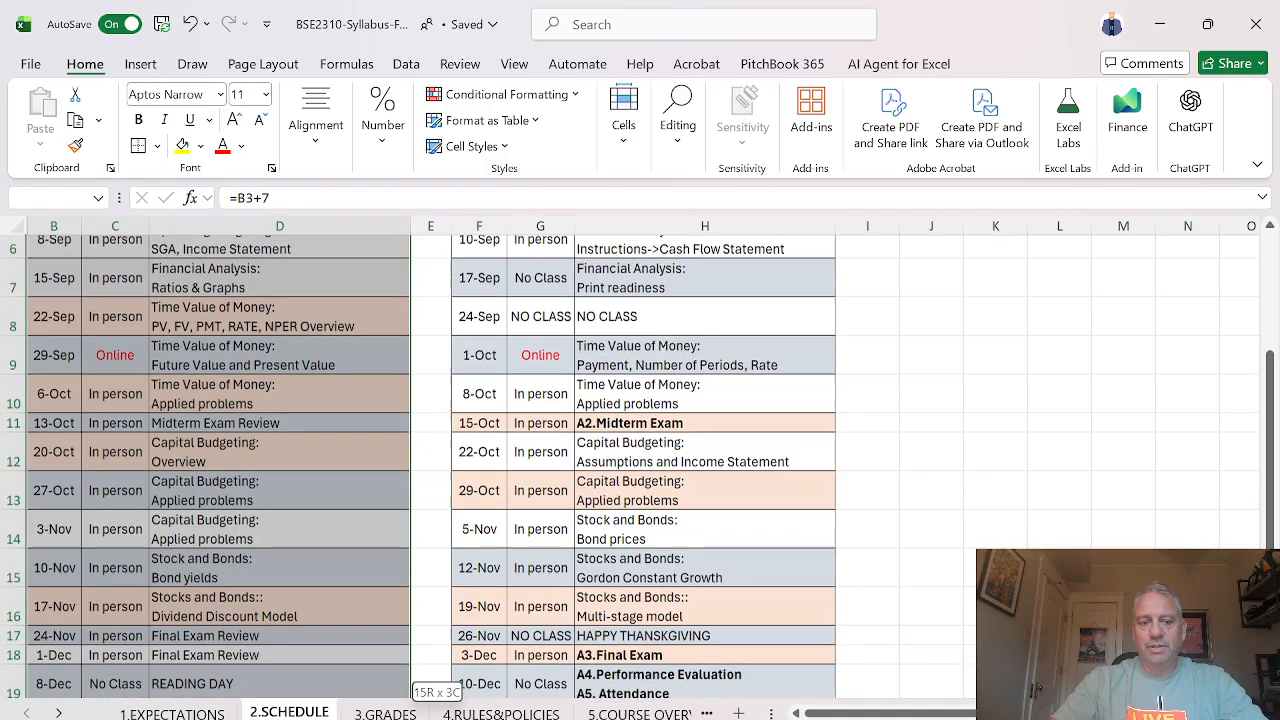
pyautogui.hotkey('ctrl', 'shift', 'Up')
pyautogui.hotkey('shift', 'Up')
pyautogui.hotkey('shift', 'Up')
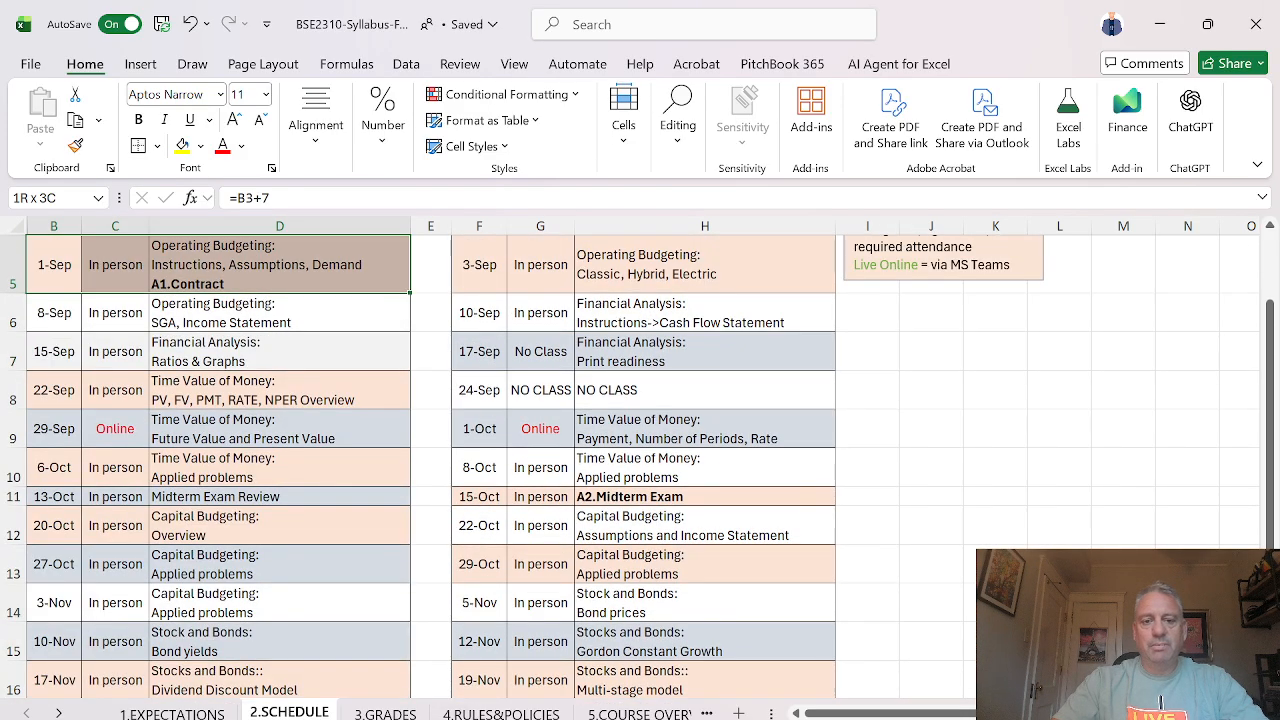
# Step: Move the navigation shortcut list from M1:M4 down so that it starts in cell M6
pyautogui.press('Right')
pyautogui.press('Right')
pyautogui.press('Right')
pyautogui.press('Right')
pyautogui.press('Right')
pyautogui.press('Right')
pyautogui.press('Right')
pyautogui.press('Right')
pyautogui.press('Right')
pyautogui.press('Right')
pyautogui.press('Right')
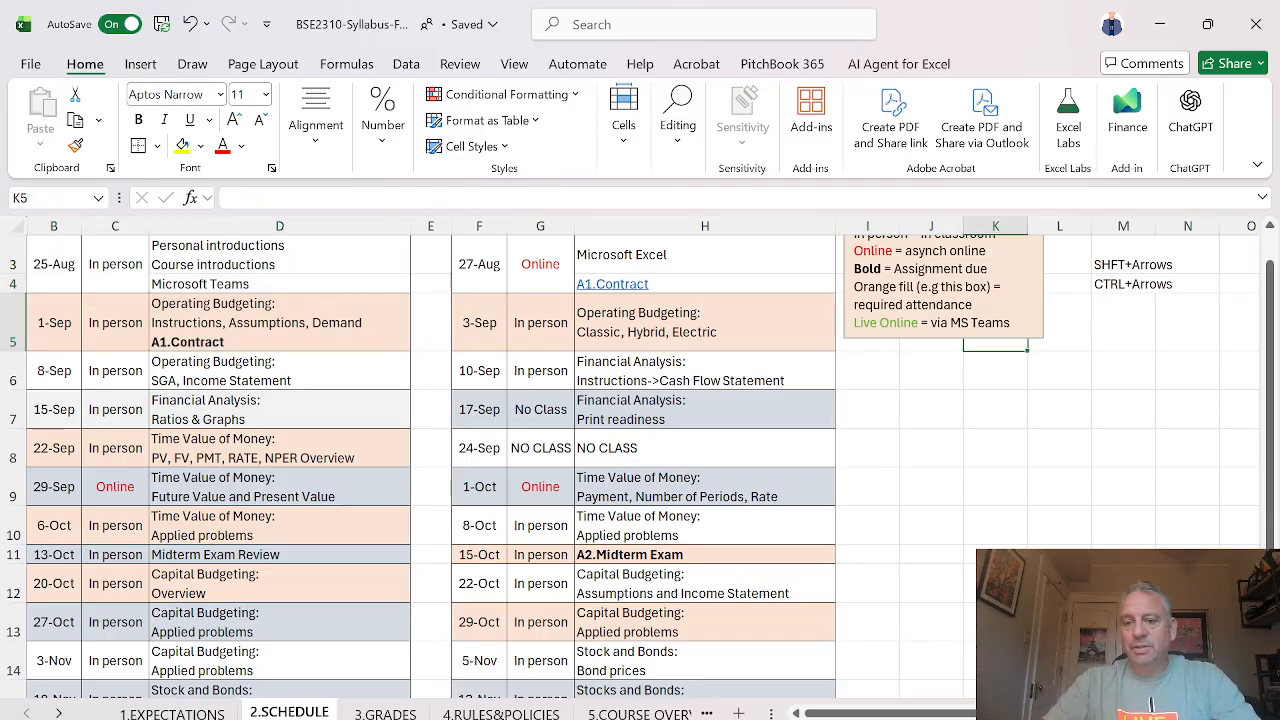
pyautogui.press('Up')
pyautogui.press('Up')
pyautogui.press('Up')
pyautogui.press('Up')
pyautogui.hotkey('shift', 'Down')
pyautogui.hotkey('shift', 'Down')
pyautogui.hotkey('shift', 'Down')
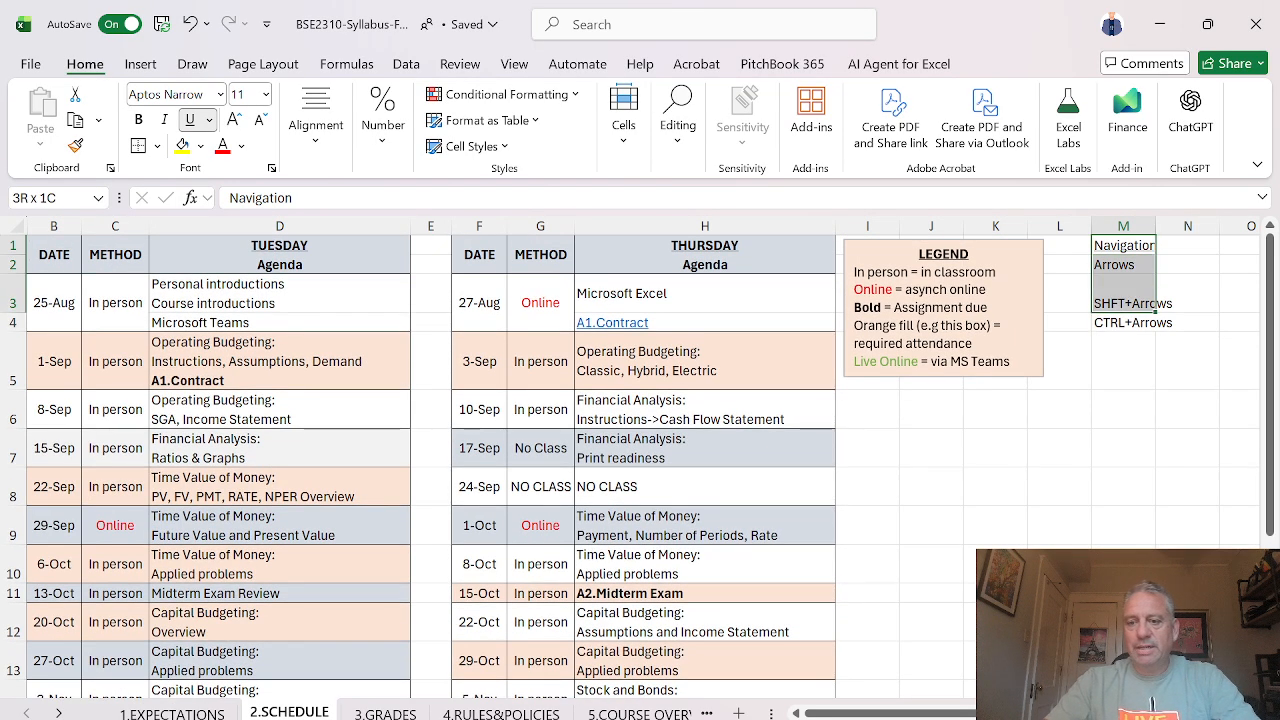
pyautogui.hotkey('ctrl', 'x')
pyautogui.press('Down')
pyautogui.press('Down')
pyautogui.press('Down')
pyautogui.press('Down')
pyautogui.press('Down')
pyautogui.press('Down')
pyautogui.press('Up')
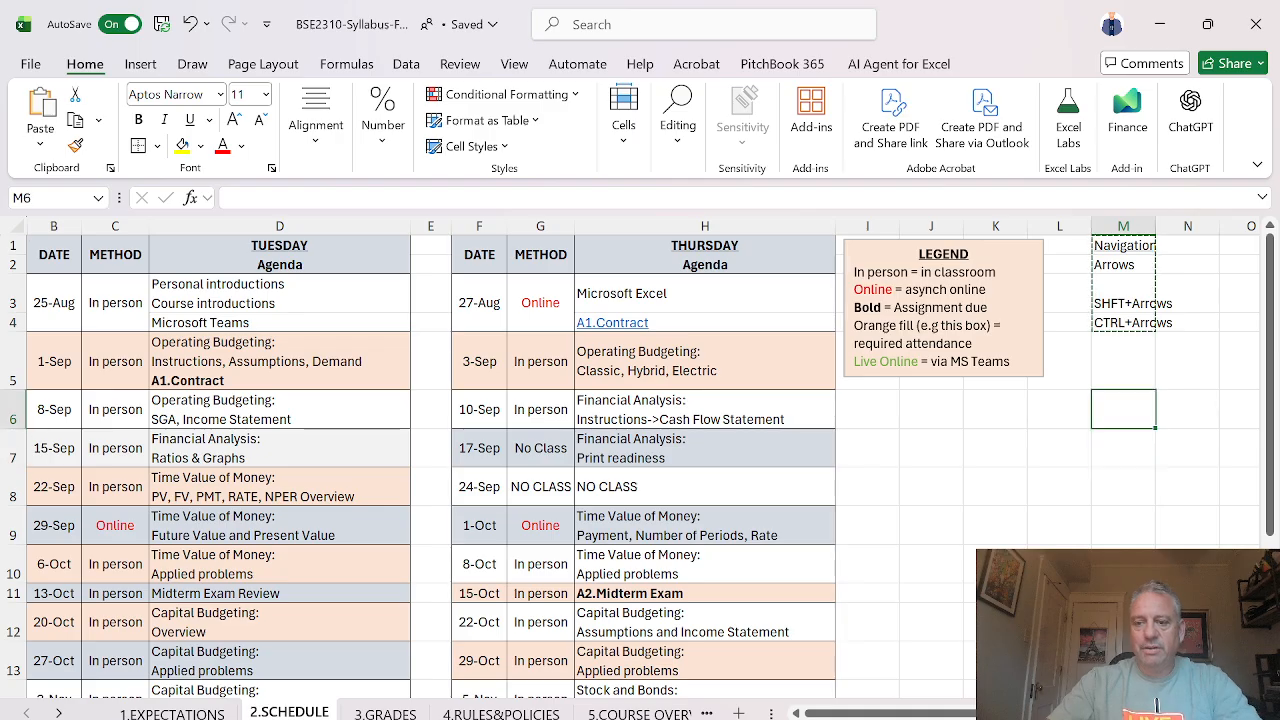
pyautogui.hotkey('ctrl', 'v')
# Step: Enter CTRL+SHFT+Arrows in cell M10, directly below CTRL+Arrows
pyautogui.press('Left')
pyautogui.press('Down')
pyautogui.press('Down')
pyautogui.press('Down')
pyautogui.press('Down')
pyautogui.press('Right')
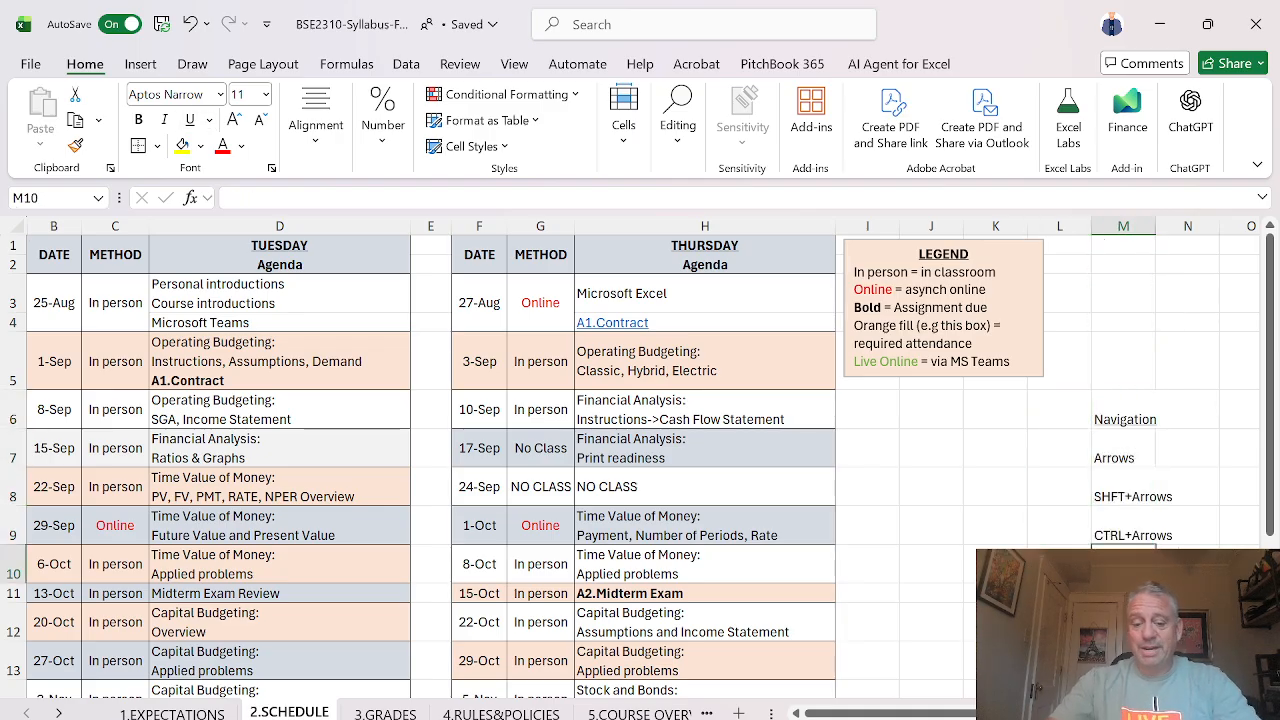
pyautogui.write('CTRL_SH')
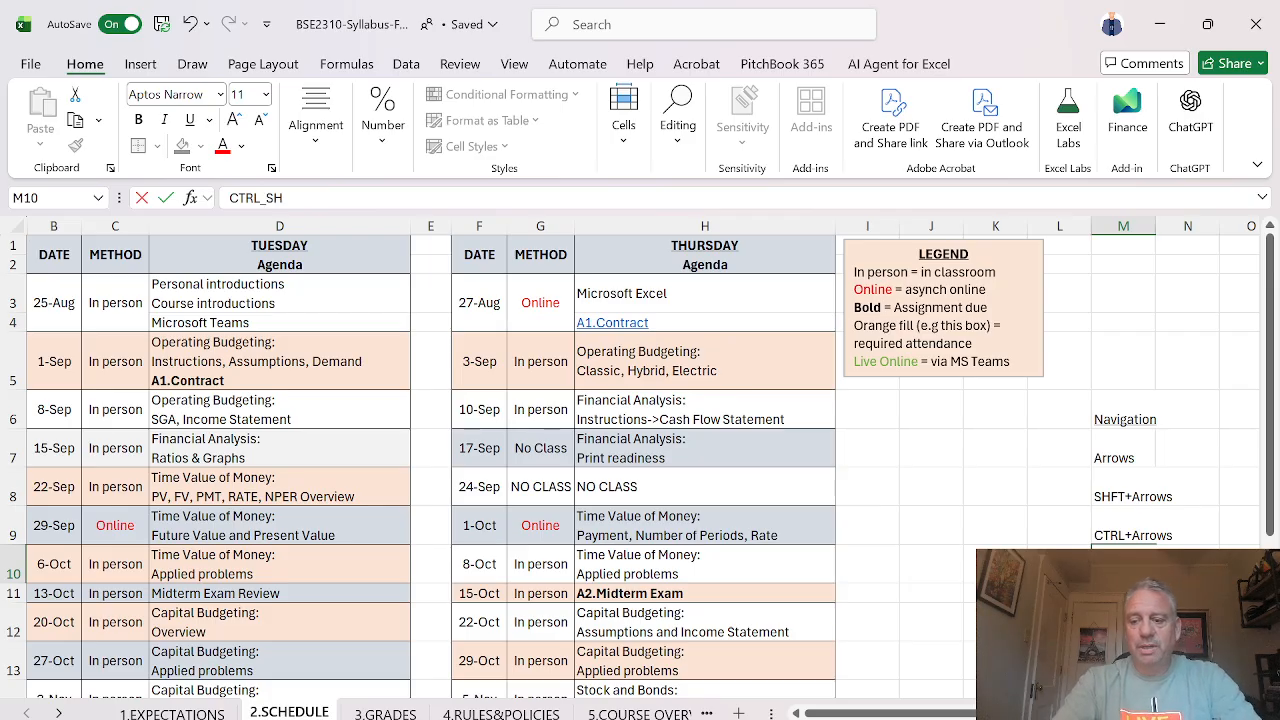
pyautogui.press('BackSpace')
pyautogui.press('BackSpace')
pyautogui.press('BackSpace')
pyautogui.write('+SHFT')
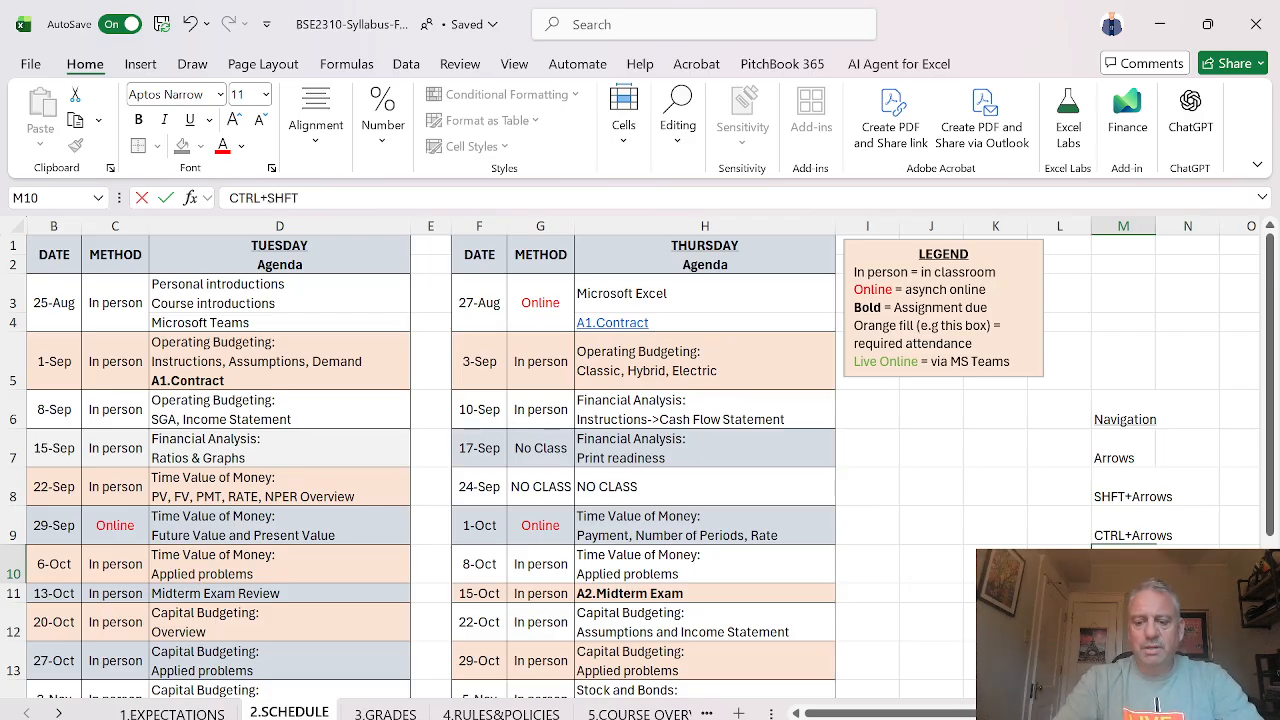
pyautogui.write('+Arrows')
pyautogui.press('Return')
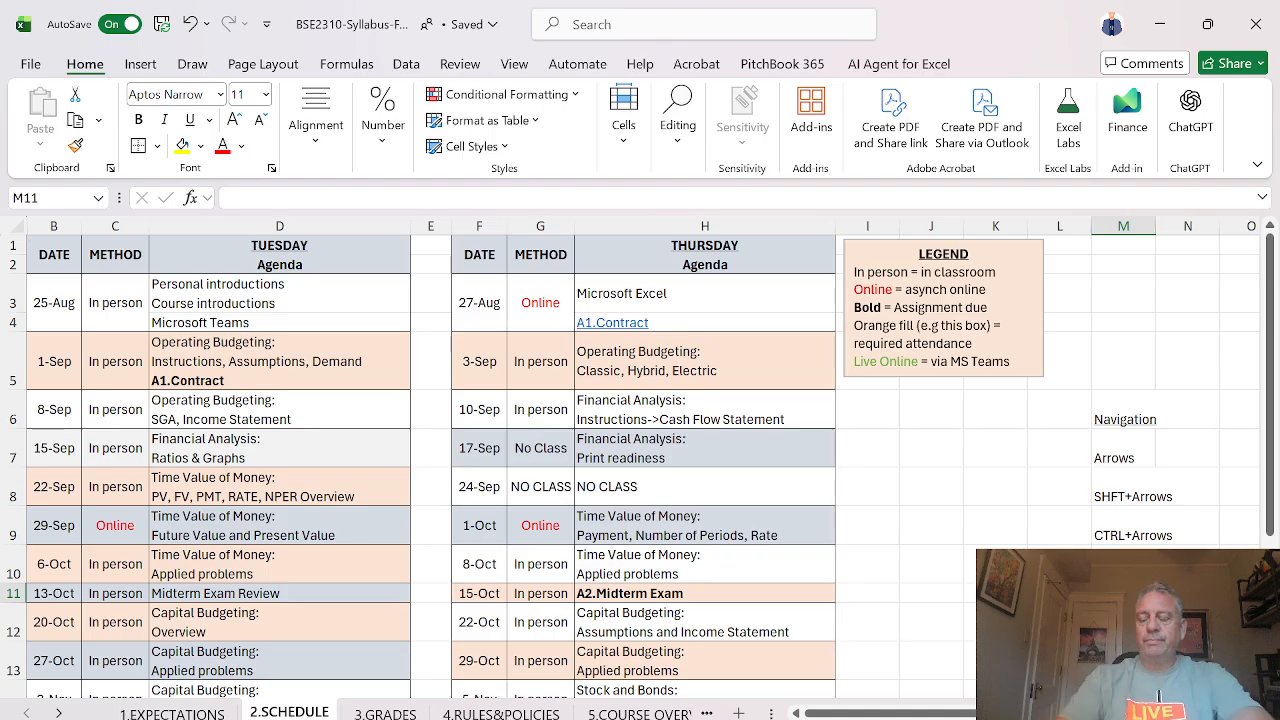
pyautogui.press('Left')
pyautogui.press('Left')
pyautogui.press('Right')
pyautogui.press('Right')
pyautogui.press('Left')
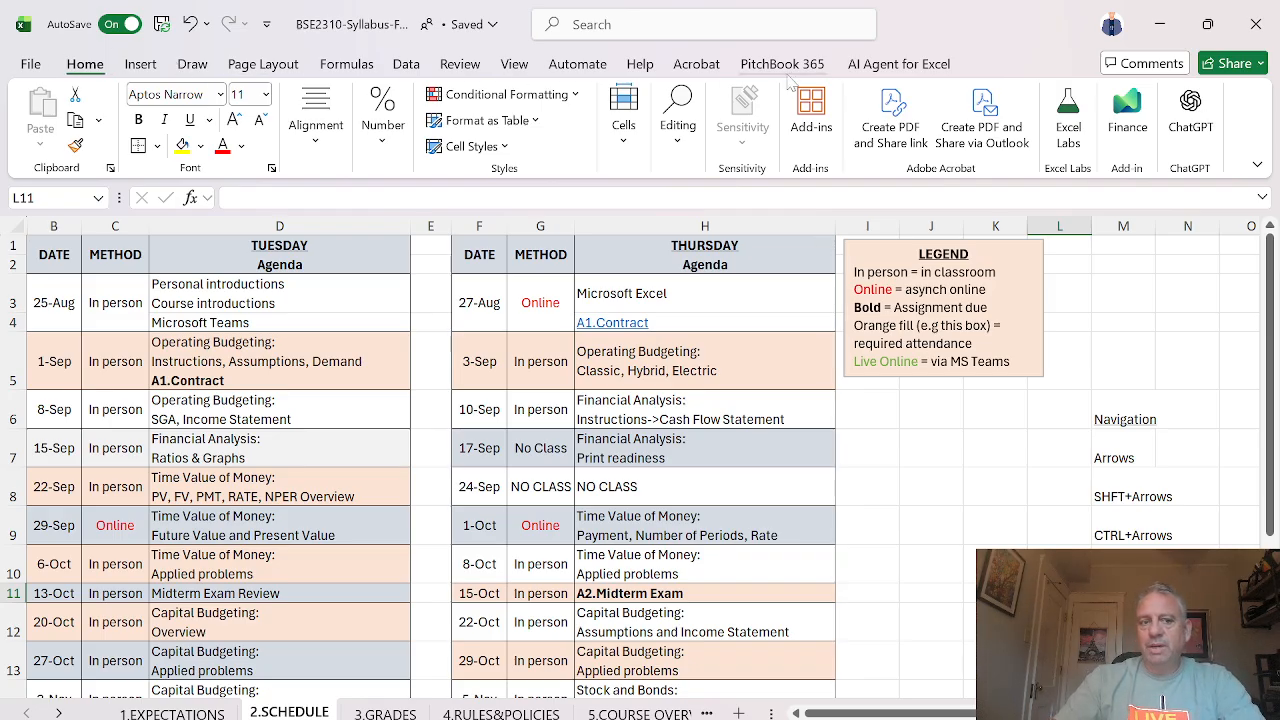
# Step: Alternate between the Home and Page Layout command sets, finishing with Page Layout displayed
pyautogui.click(256, 66)
pyautogui.click(88, 66)
pyautogui.click(281, 66)
pyautogui.click(86, 66)
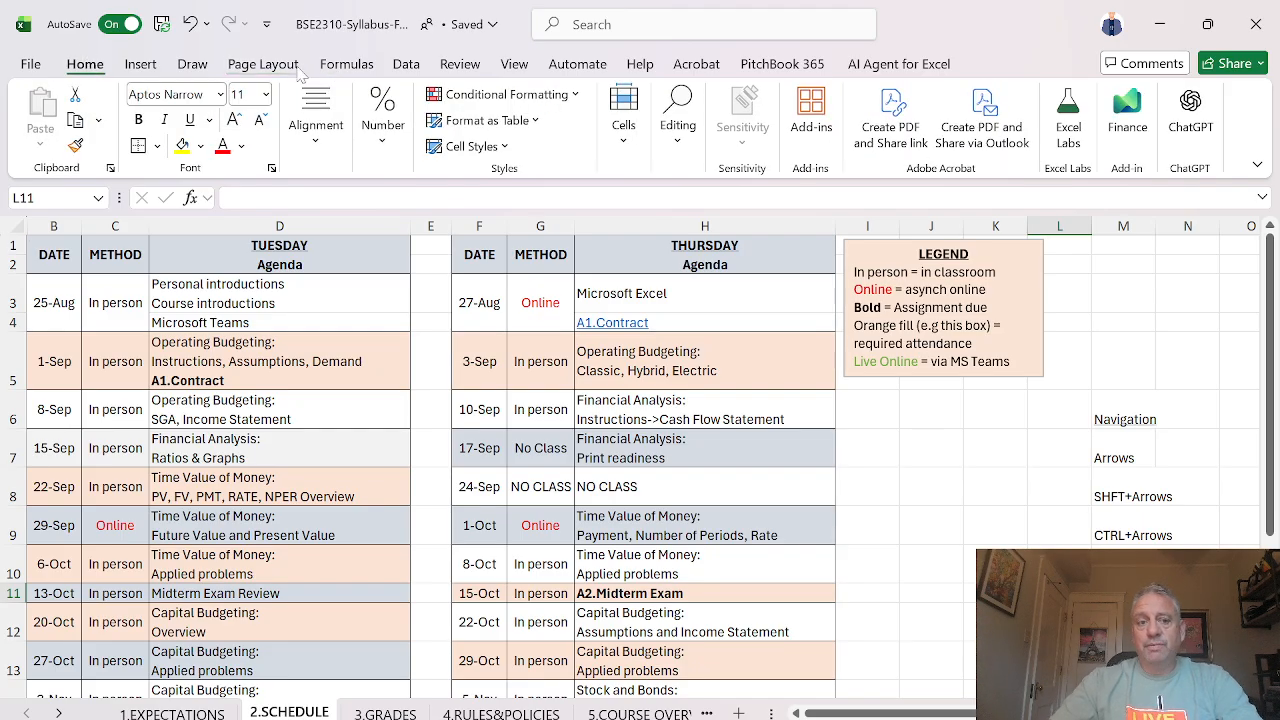
pyautogui.click(281, 66)
pyautogui.click(91, 68)
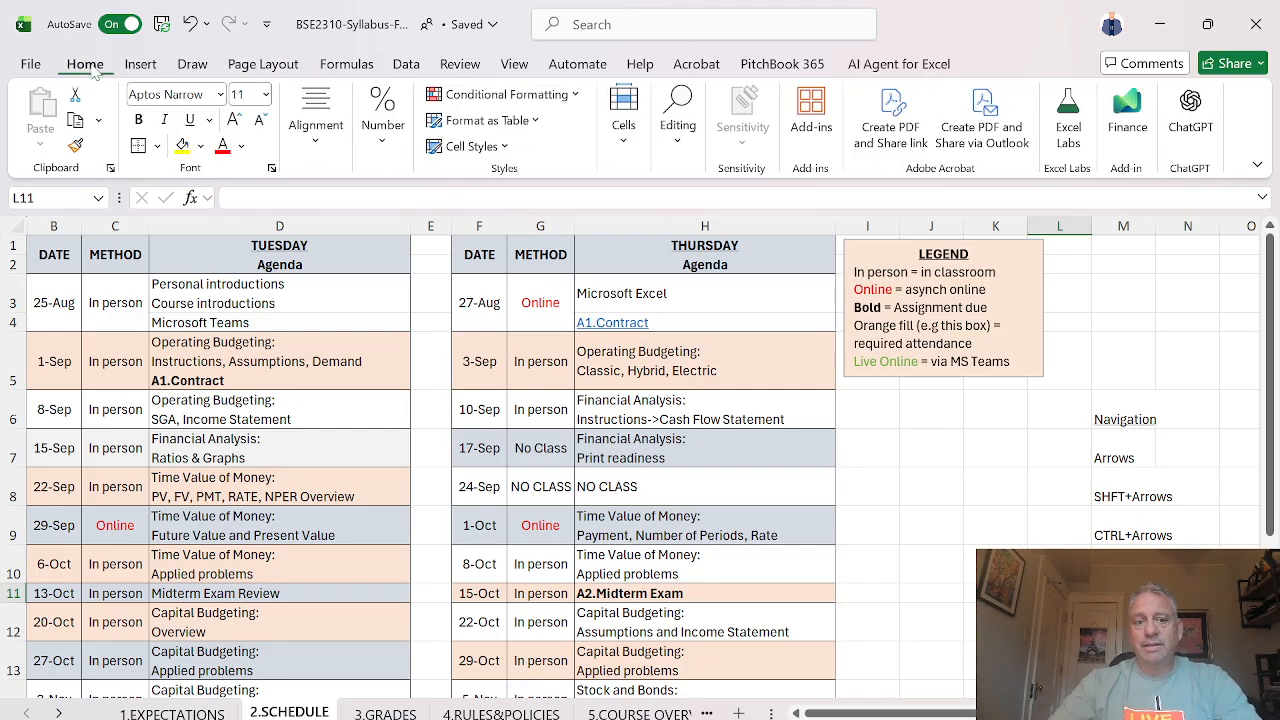
pyautogui.click(258, 66)
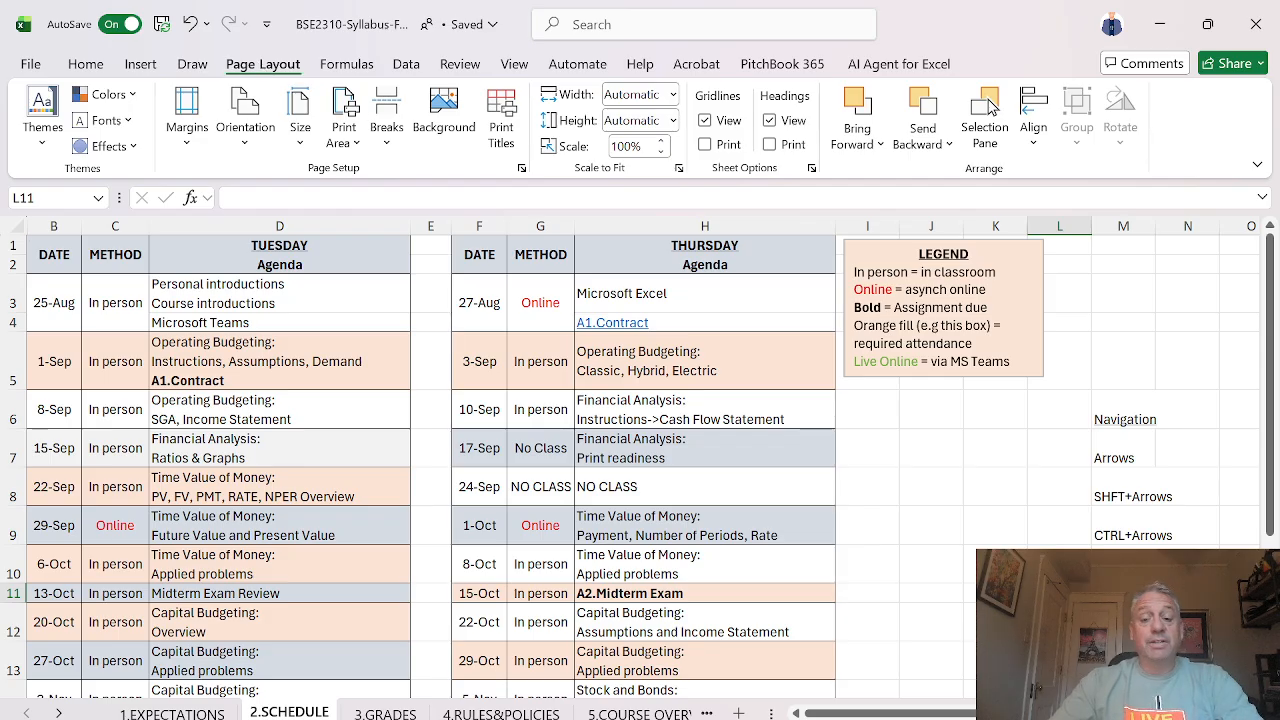
# Step: Enter the note ALT+ only on PC in cell M12 and keep that cell selected
pyautogui.press('Down')
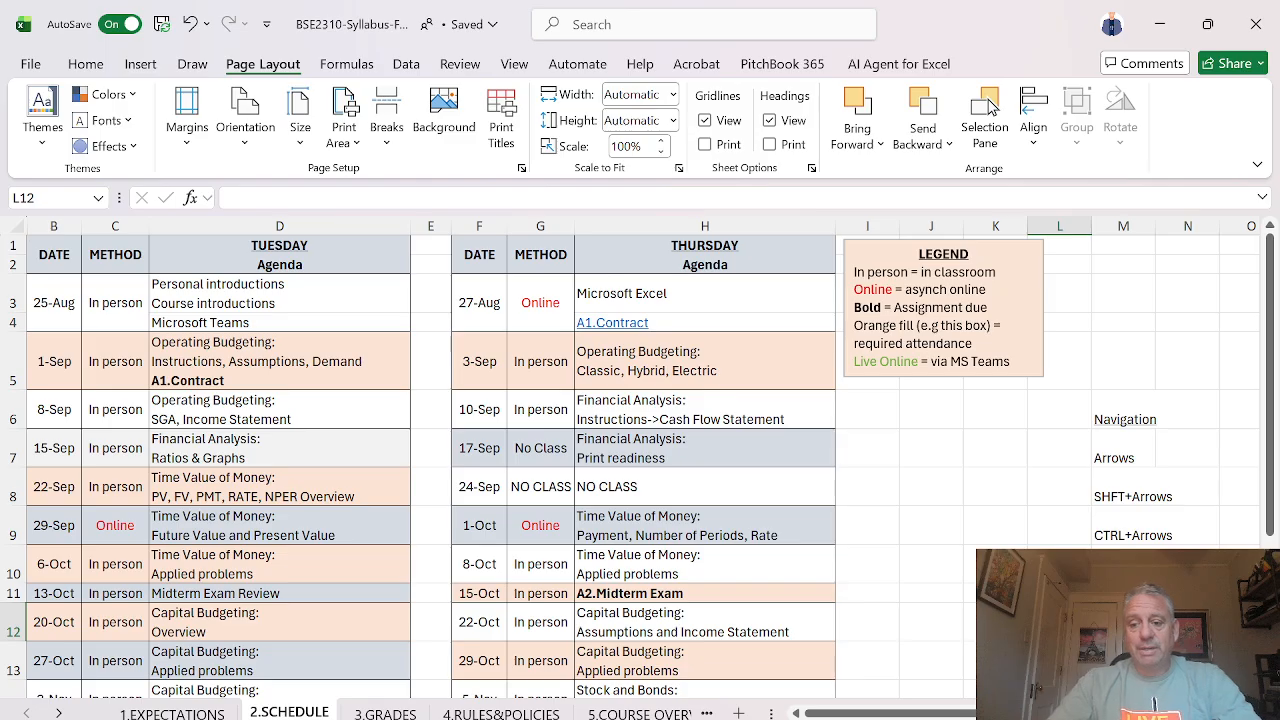
pyautogui.press('Right')
pyautogui.write('A')
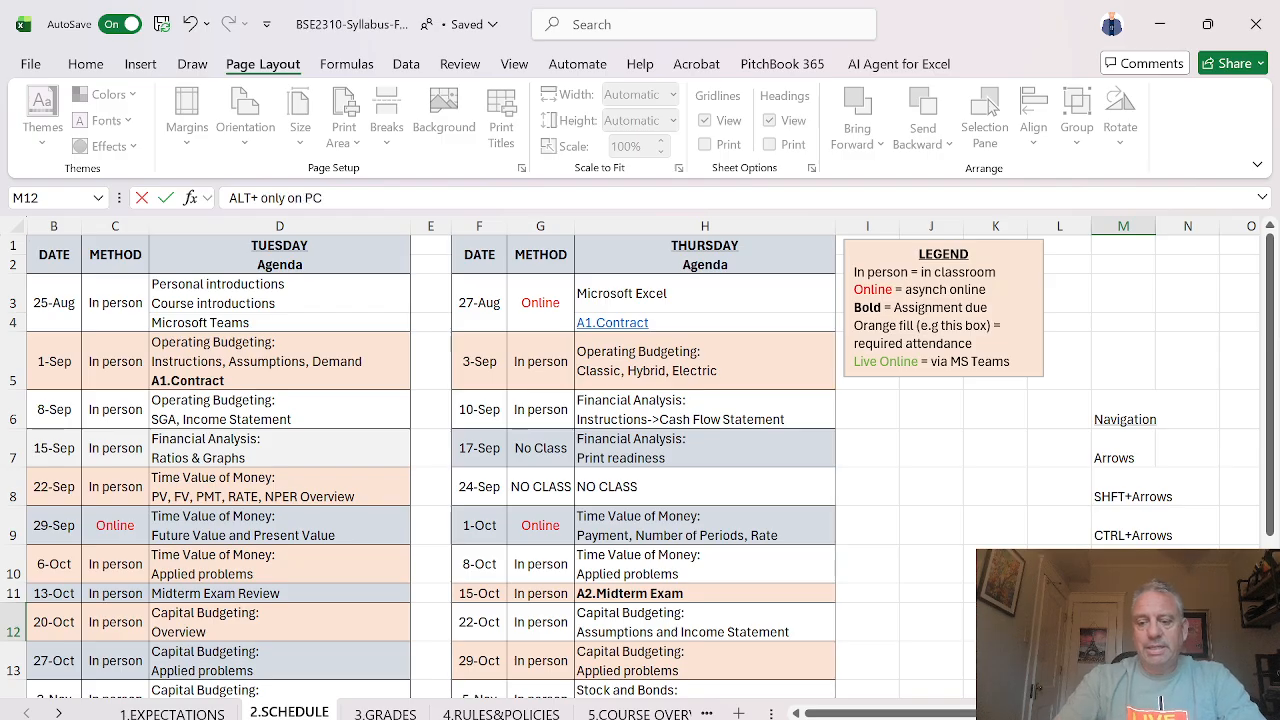
pyautogui.hotkey('ctrl', 'Return')
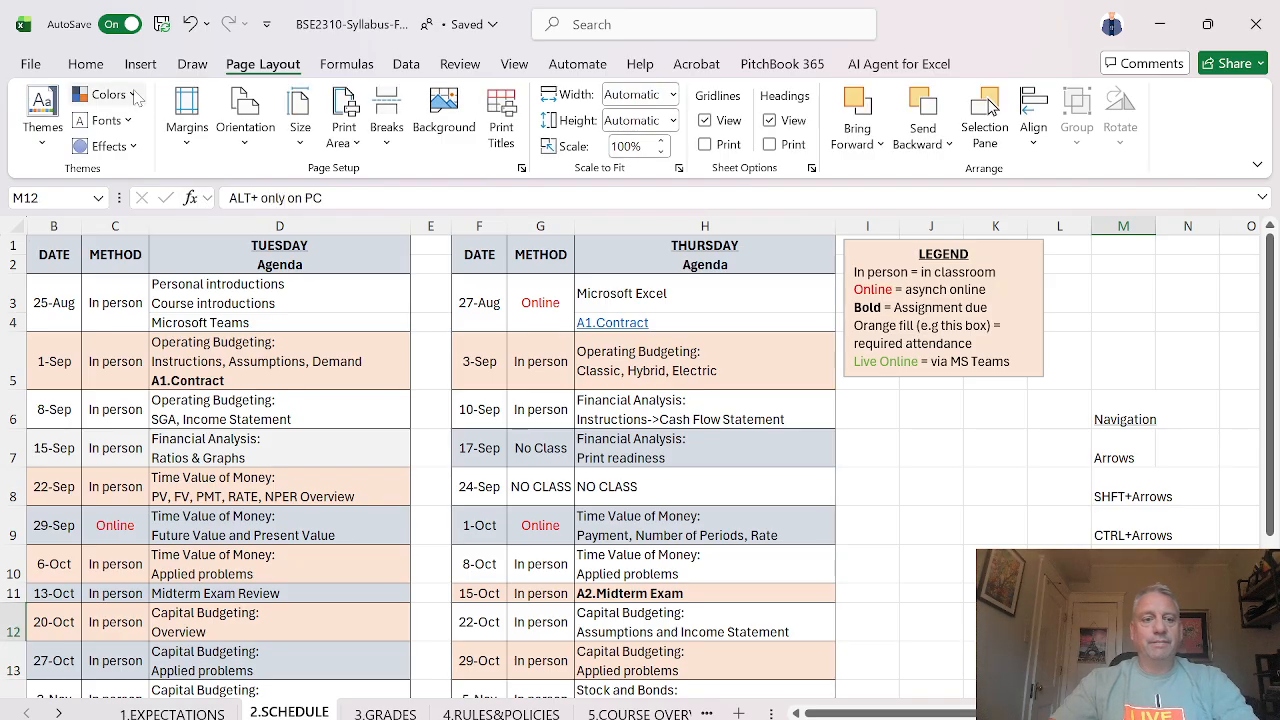
# Step: Display the Home commands again and select the Personal introductions cell D3
pyautogui.click(85, 63)
pyautogui.click(300, 295)
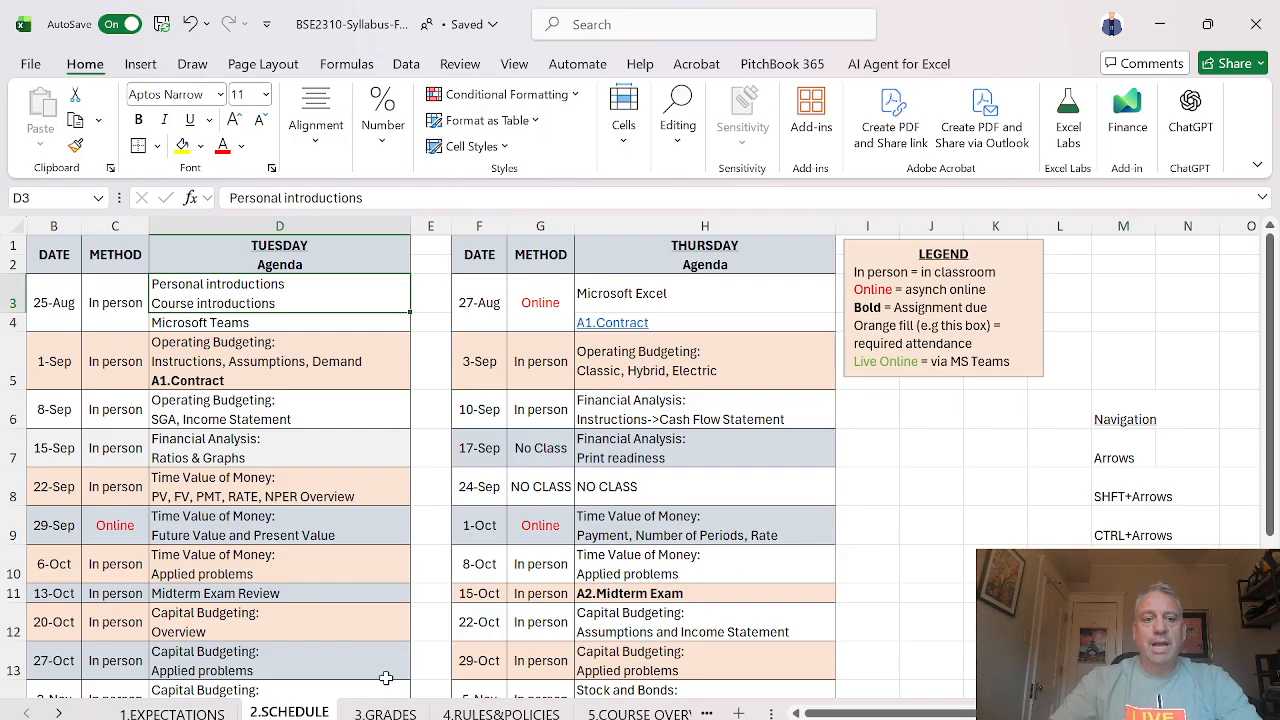
# Step: Set the schedule sheet's page orientation to Landscape using the Page Layout access keys
pyautogui.press('alt')
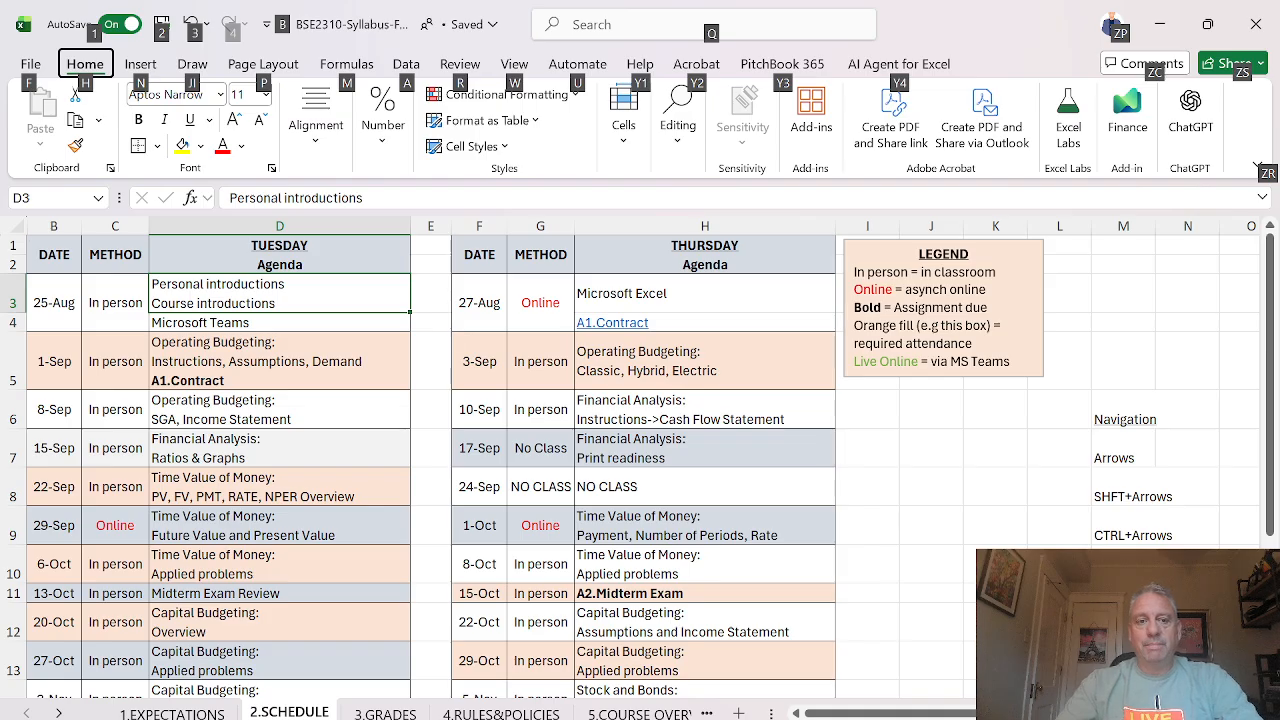
pyautogui.press('p')
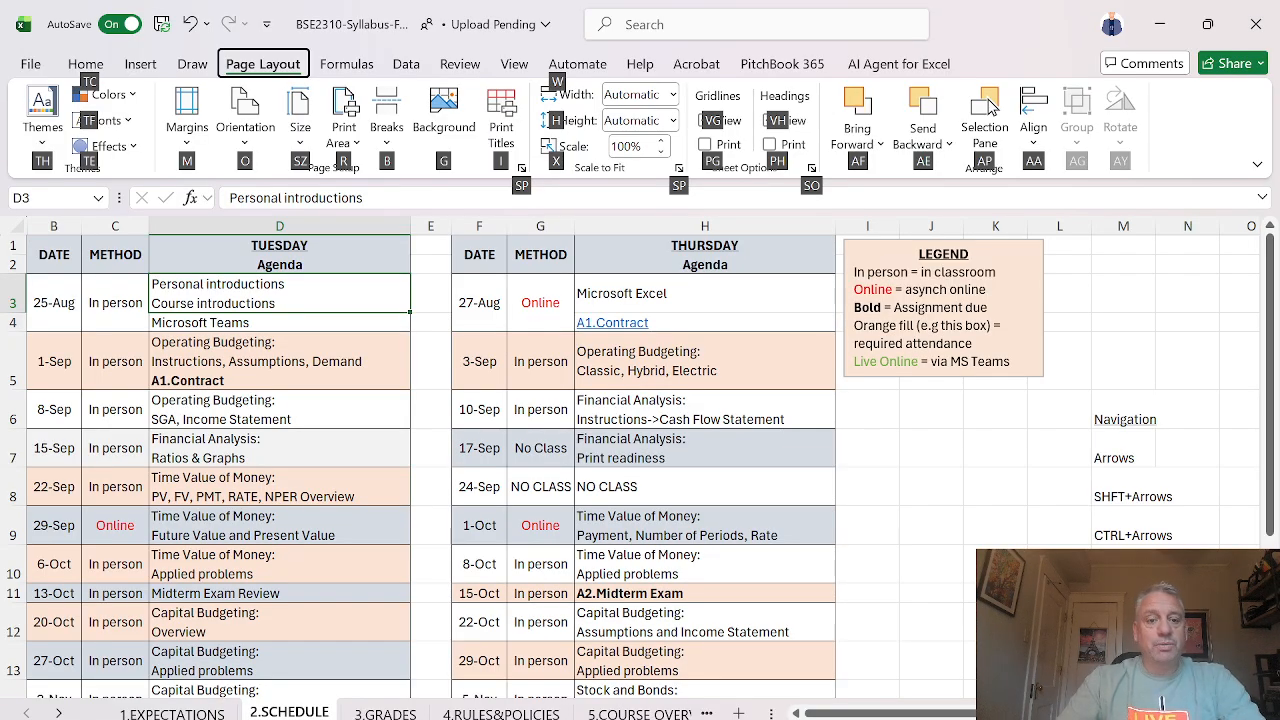
pyautogui.press('o')
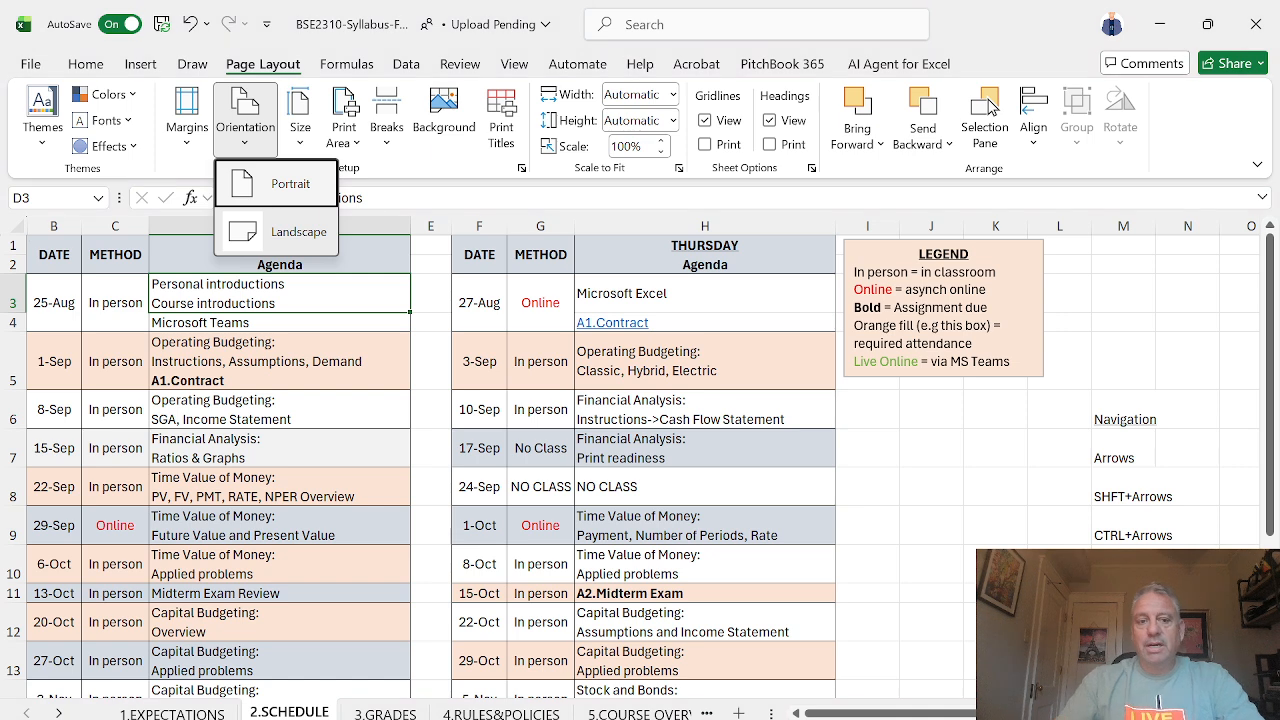
pyautogui.press('Down')
pyautogui.press('Down')
pyautogui.press('Down')
pyautogui.press('Down')
pyautogui.press('Down')
pyautogui.press('Down')
pyautogui.press('Down')
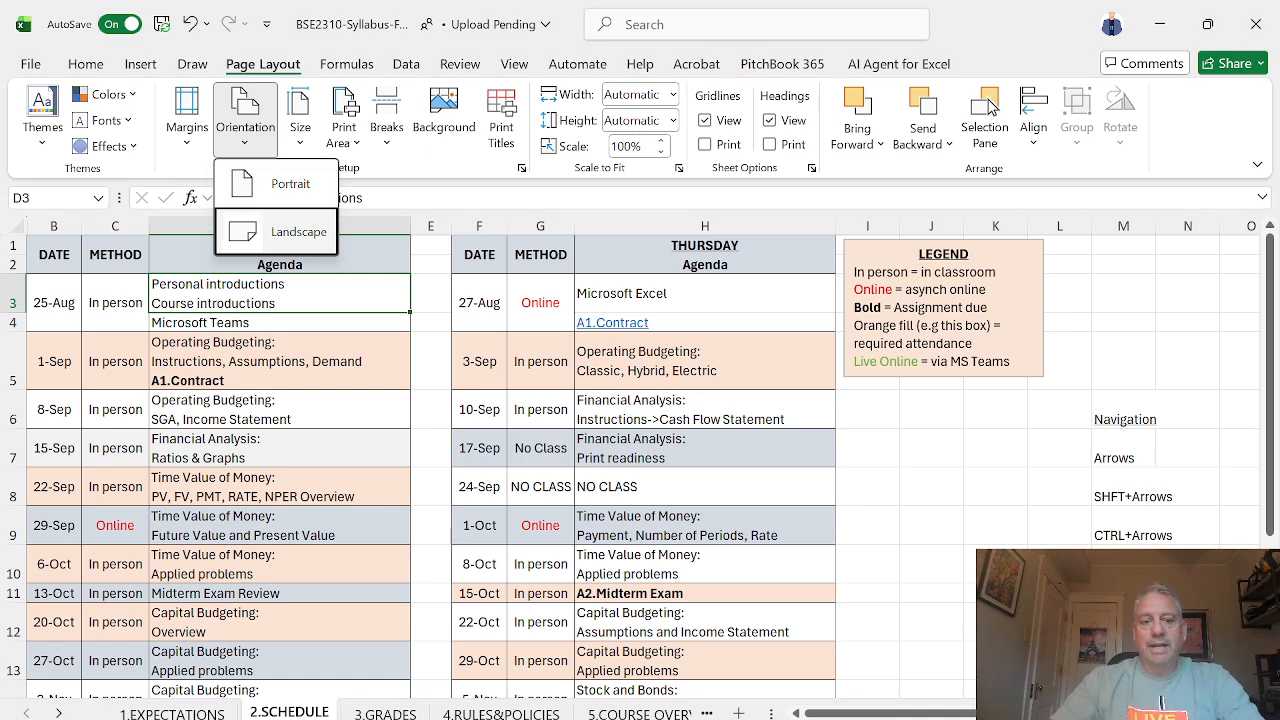
pyautogui.press('Down')
pyautogui.press('Down')
pyautogui.press('Down')
pyautogui.press('Down')
pyautogui.press('Down')
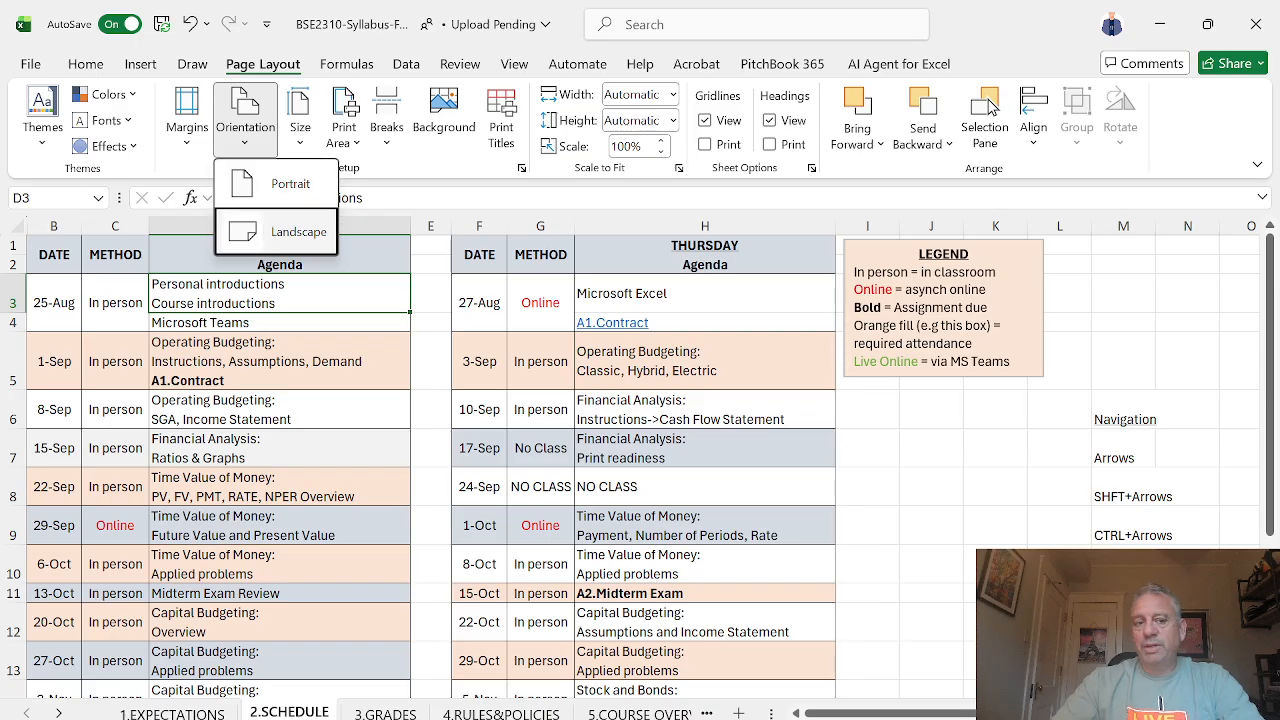
pyautogui.press('Return')
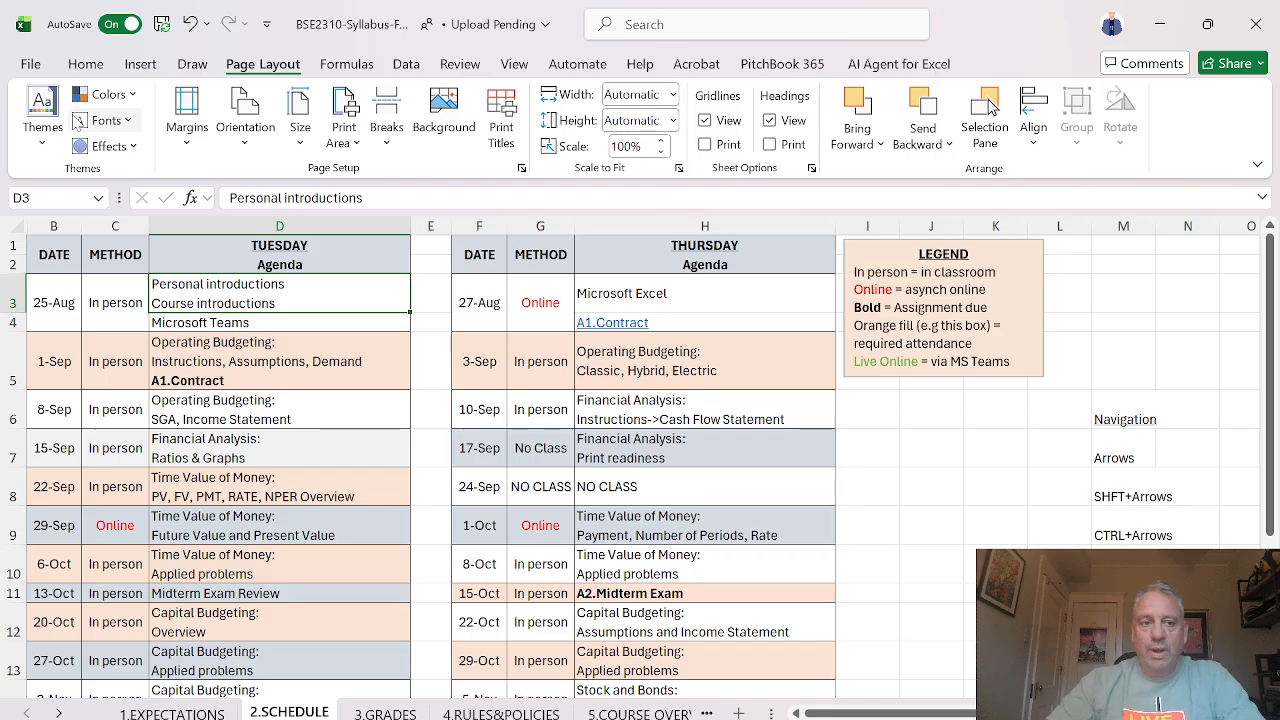
# Step: Display the Home commands, open the Page Setup settings using access keys, and close them without changes
pyautogui.click(85, 63)
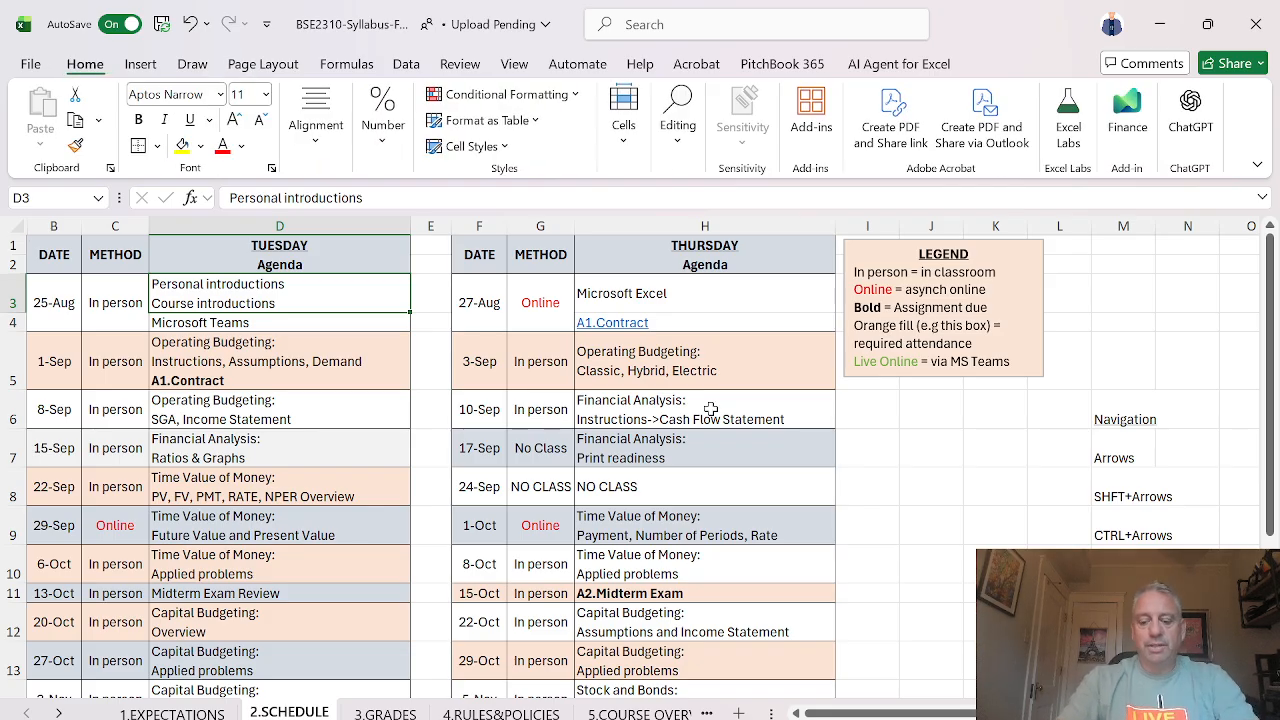
pyautogui.hotkey('alt', 'p')
pyautogui.press('s')
pyautogui.press('p')
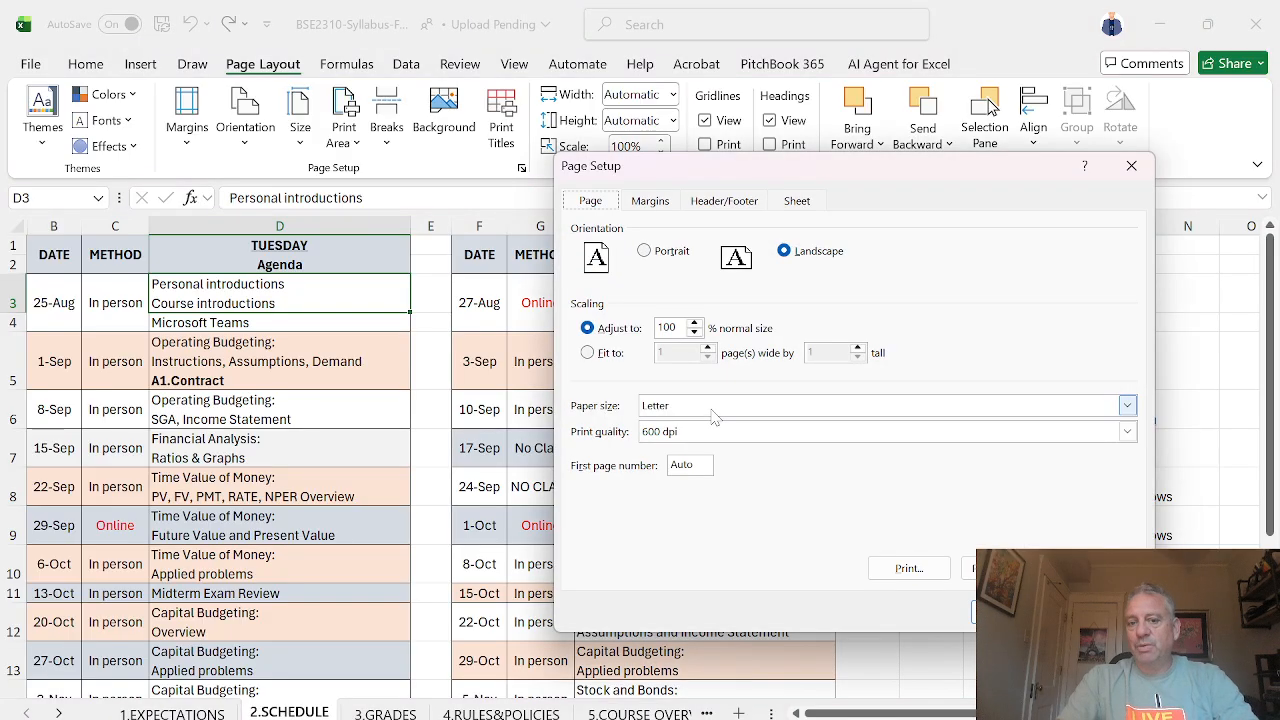
pyautogui.press('Escape')
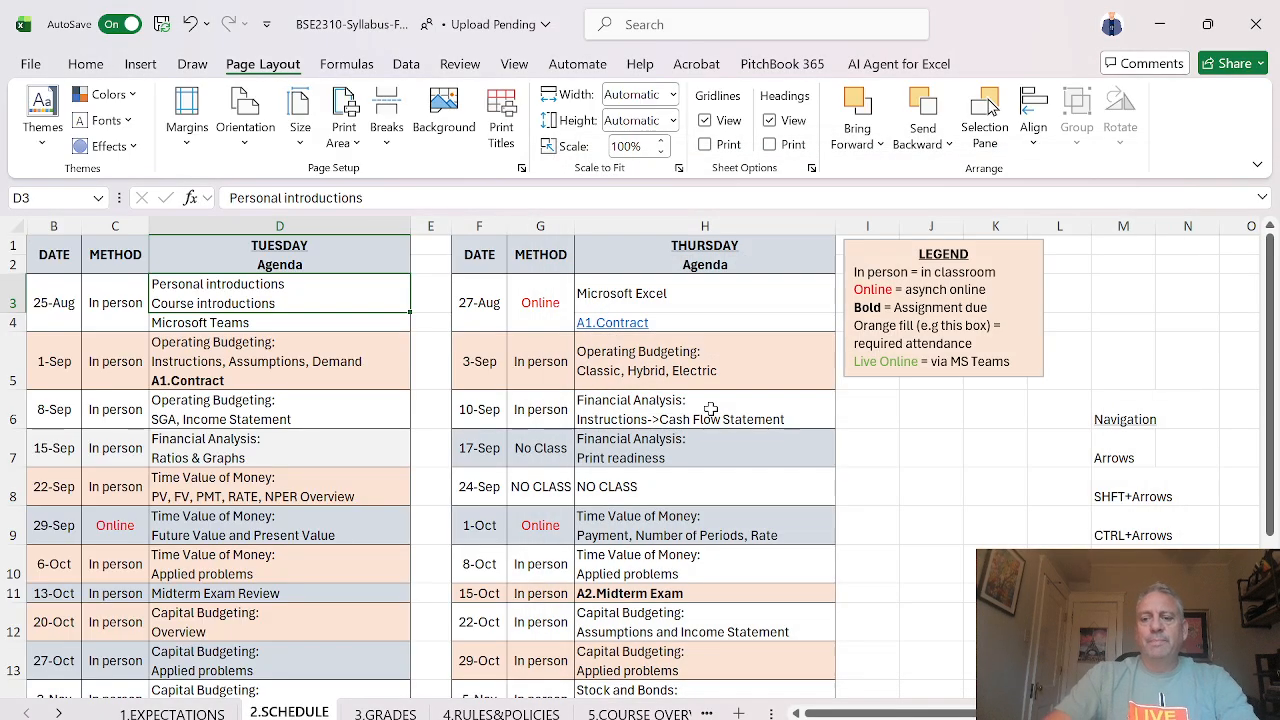
# Step: Move the selection from the Personal introductions cell to the DATE header cell B1
pyautogui.press('Left')
pyautogui.press('Left')
pyautogui.press('Up')
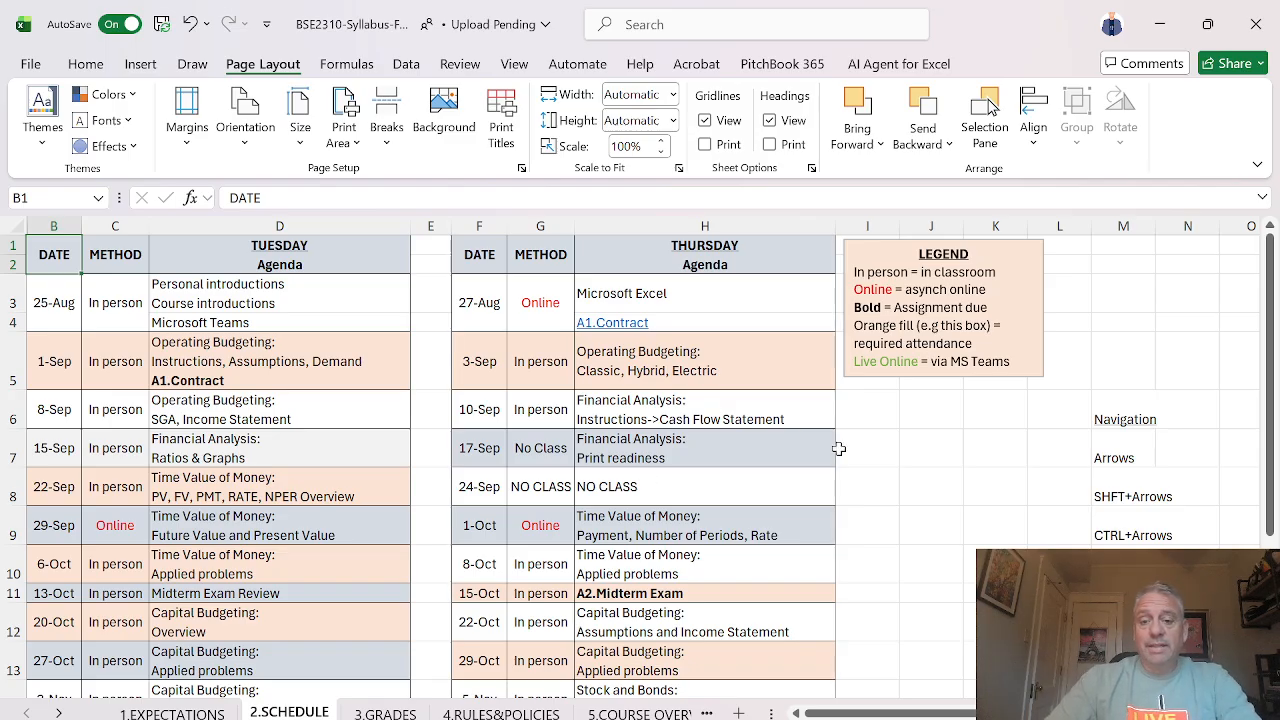
# Step: Toggle bold on and off for the Financial Analysis agenda cell H6, finishing with bold off
pyautogui.press('Down')
pyautogui.press('Down')
pyautogui.press('Down')
pyautogui.press('Right')
pyautogui.press('Right')
pyautogui.press('Right')
pyautogui.press('Right')
pyautogui.press('Right')
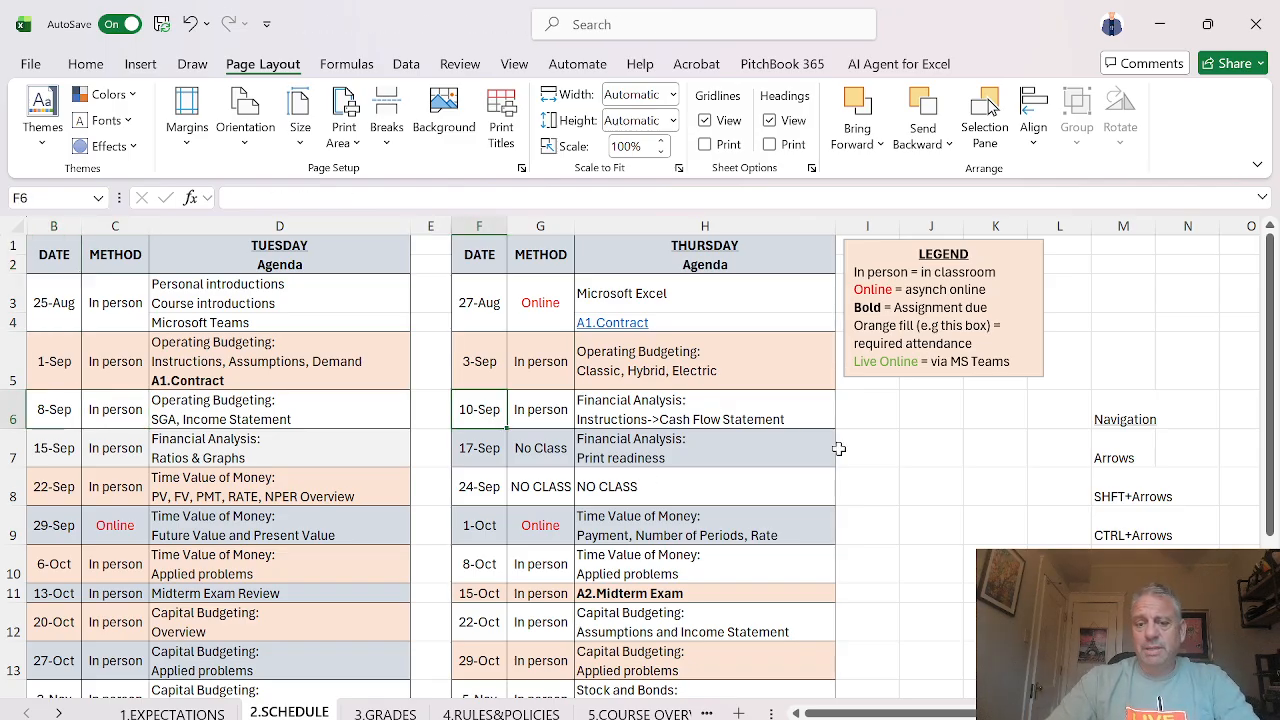
pyautogui.press('Right')
pyautogui.hotkey('ctrl', 'b')
pyautogui.hotkey('ctrl', 'b')
pyautogui.hotkey('ctrl', 'b')
pyautogui.hotkey('ctrl', 'b')
pyautogui.hotkey('ctrl', 'b')
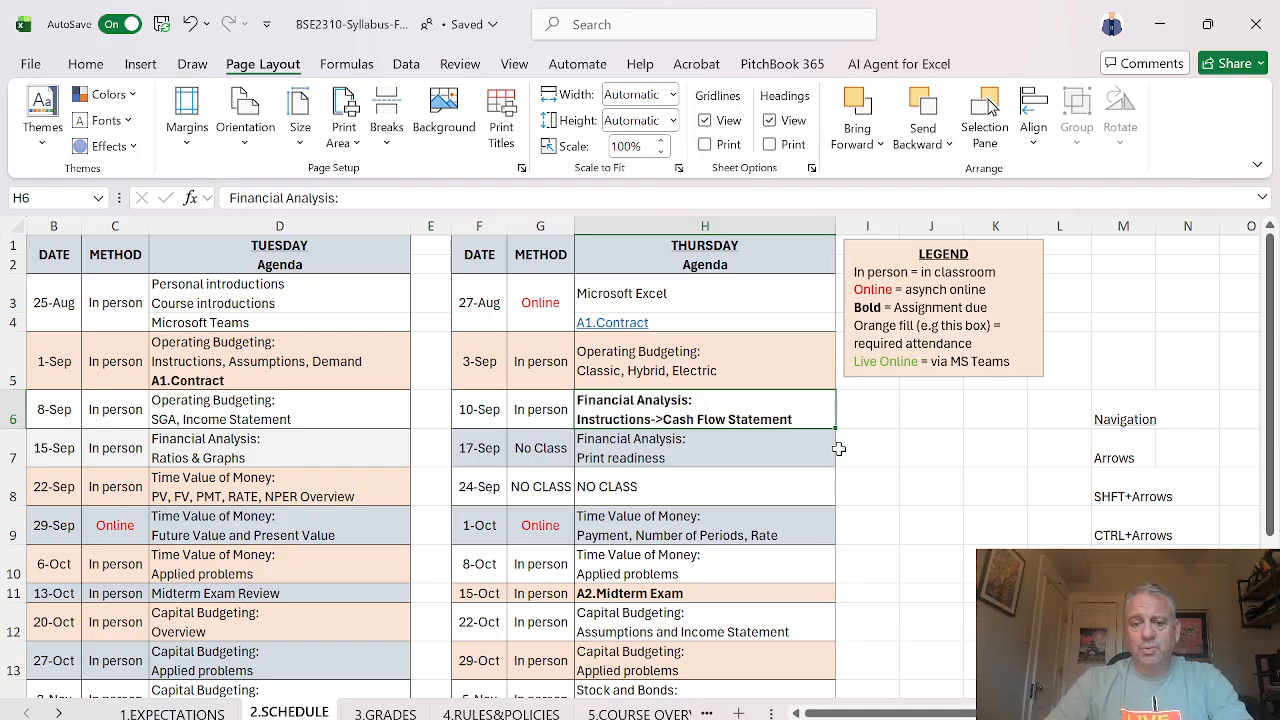
pyautogui.hotkey('ctrl', 'b')
# Step: Toggle italic on and off for cell H6, finishing with italic off
pyautogui.hotkey('ctrl', 'i')
pyautogui.hotkey('ctrl', 'i')
pyautogui.hotkey('ctrl', 'i')
pyautogui.hotkey('ctrl', 'i')
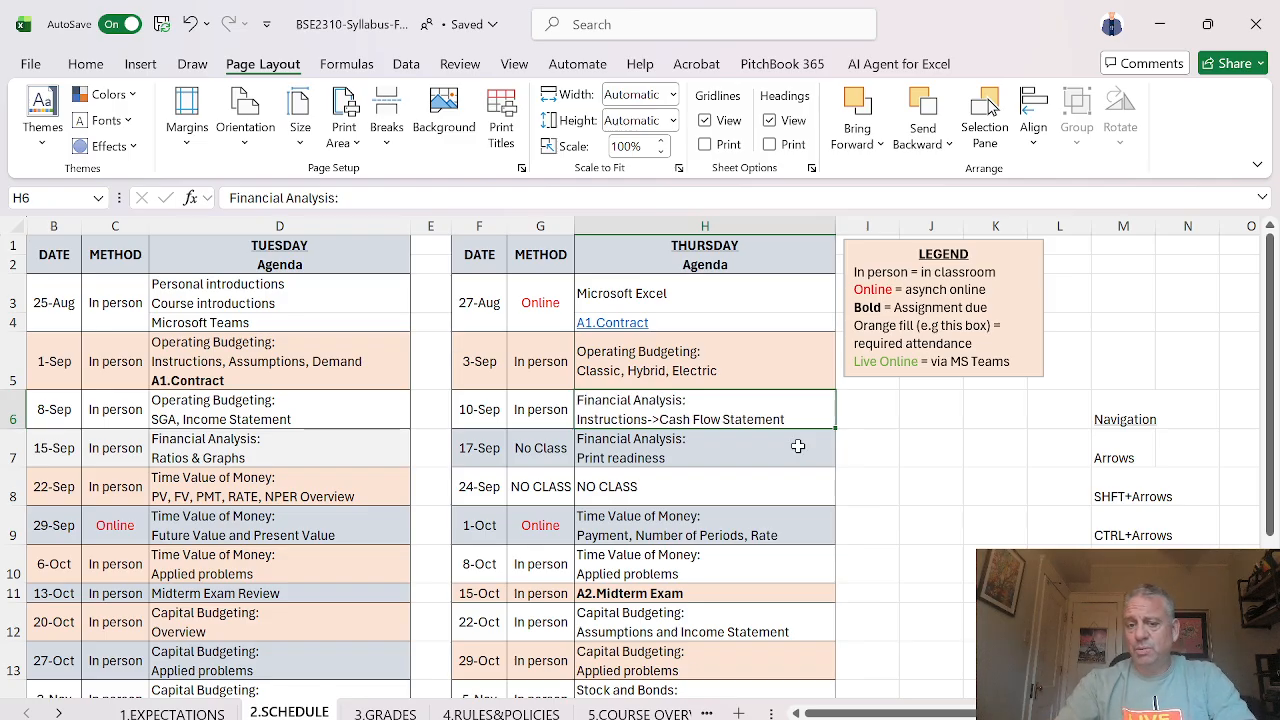
# Step: Jump to cell D6 in the Tuesday agenda, preview the schedule's printout, and return to the sheet without printing
pyautogui.hotkey('ctrl', 'Left')
pyautogui.hotkey('ctrl', 'Left')
pyautogui.hotkey('ctrl', 'p')
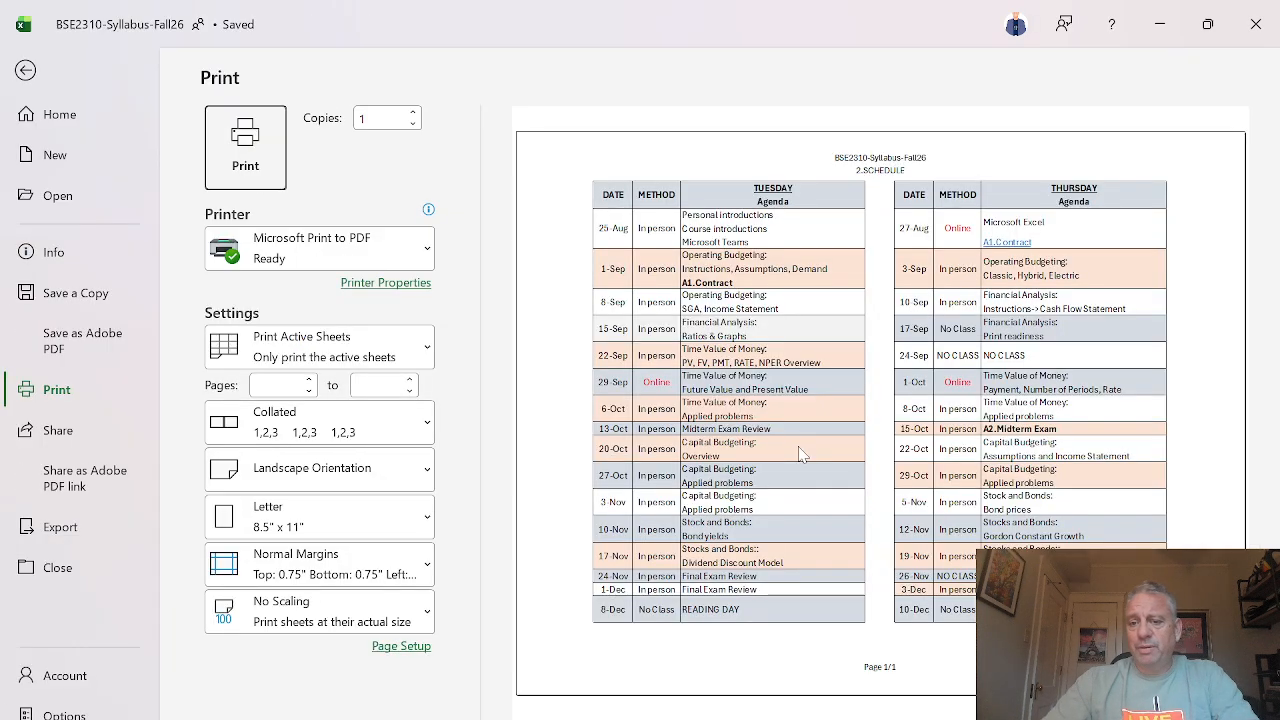
pyautogui.press('Escape')
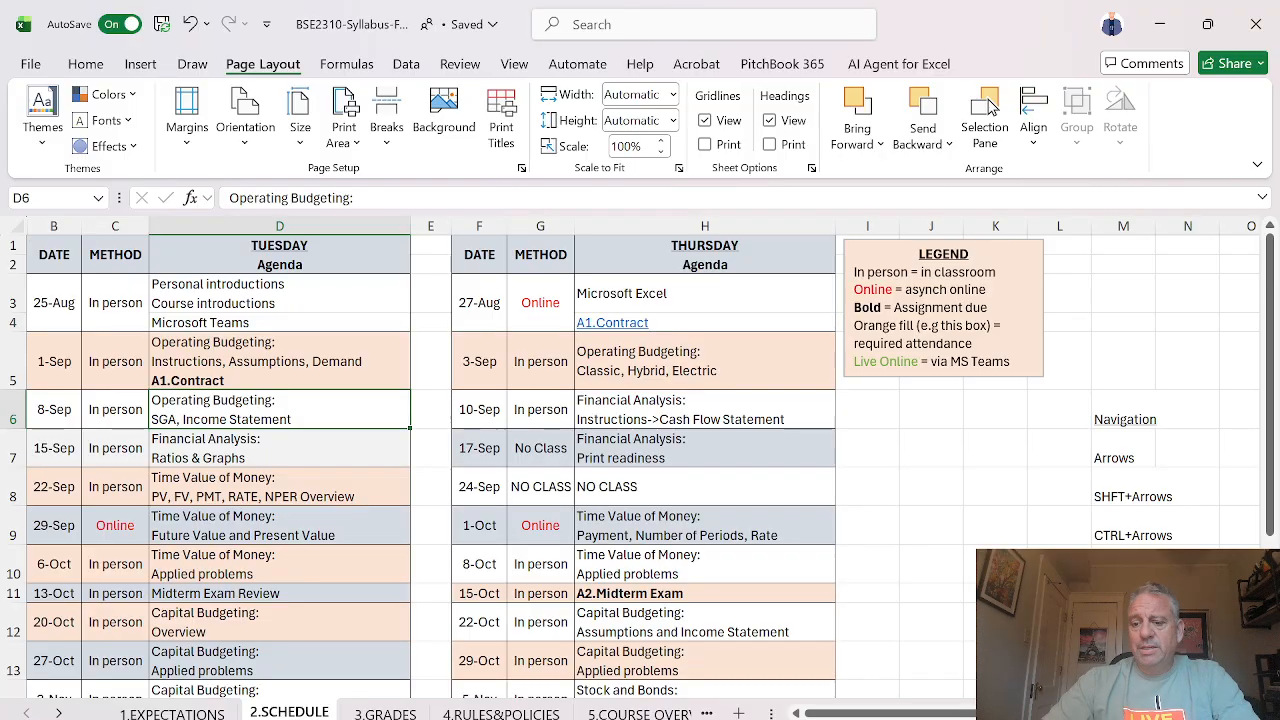
# Step: Enter Shortcuts in cell M11, between CTRL+SHFT+Arrows and ALT+ only on PC, and reselect that cell
pyautogui.click(1123, 660)
pyautogui.press('Up')
pyautogui.press('Up')
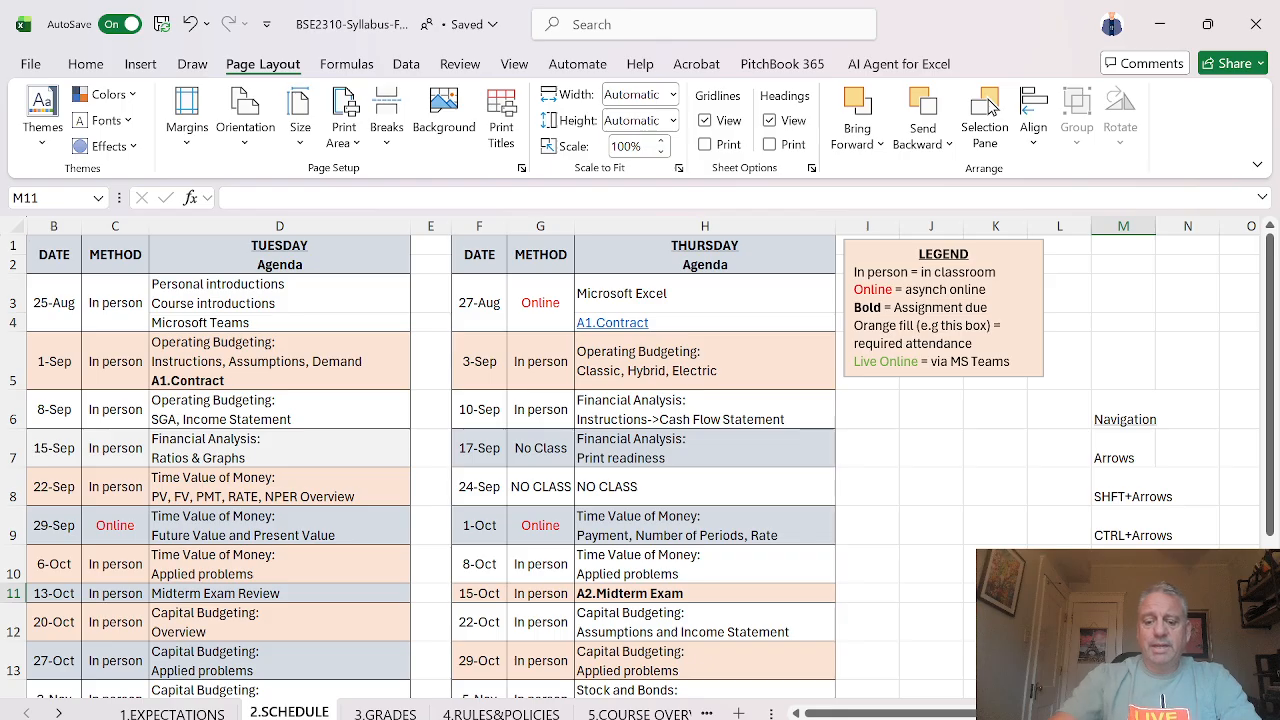
pyautogui.write('Shortcuts')
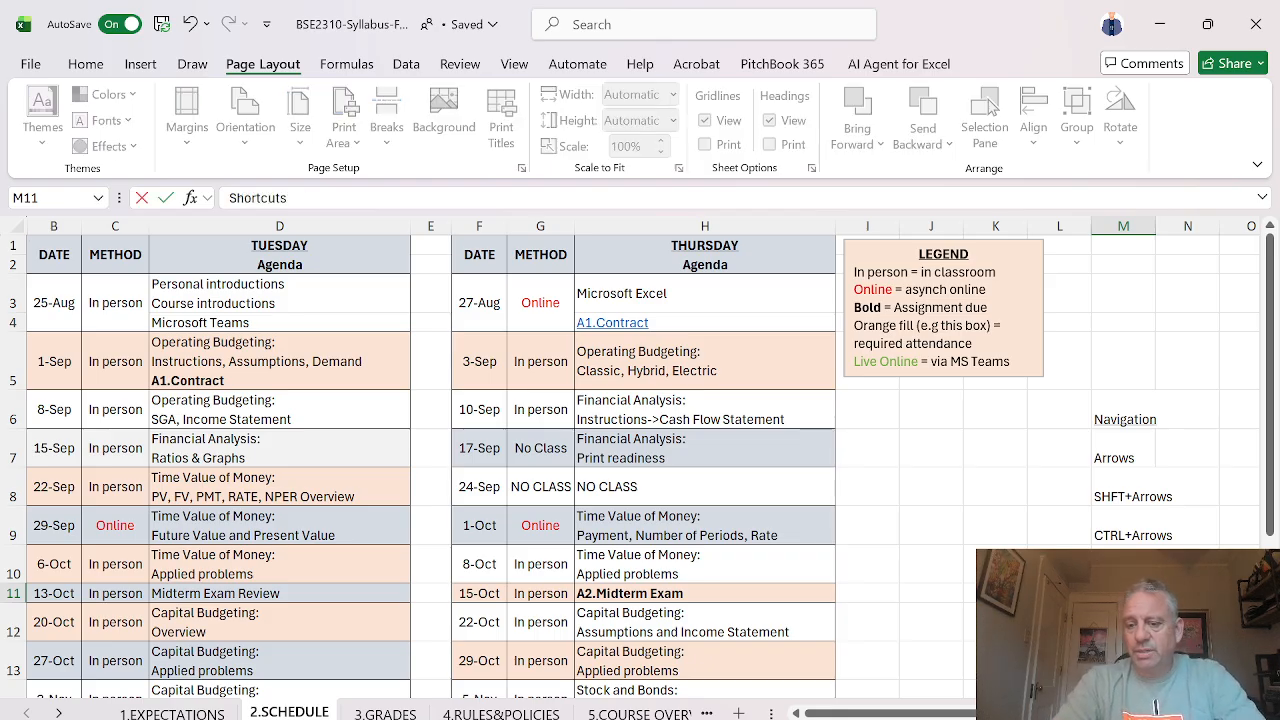
pyautogui.press('Return')
pyautogui.press('Up')
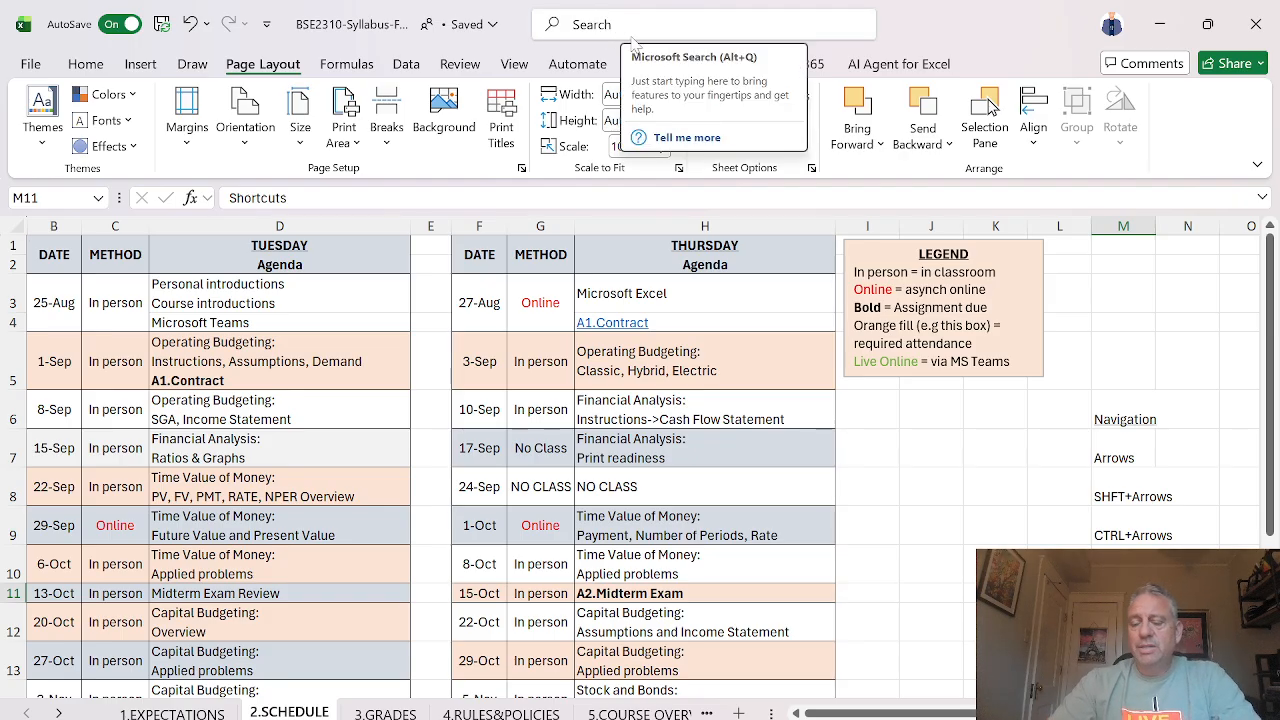
# Step: Enter Questions? in cell M13, directly below ALT+ only on PC
pyautogui.scroll(-1, 944, 485)
pyautogui.scroll(-1, 944, 485)
pyautogui.scroll(1, 944, 485)
pyautogui.press('Return')
pyautogui.press('Return')
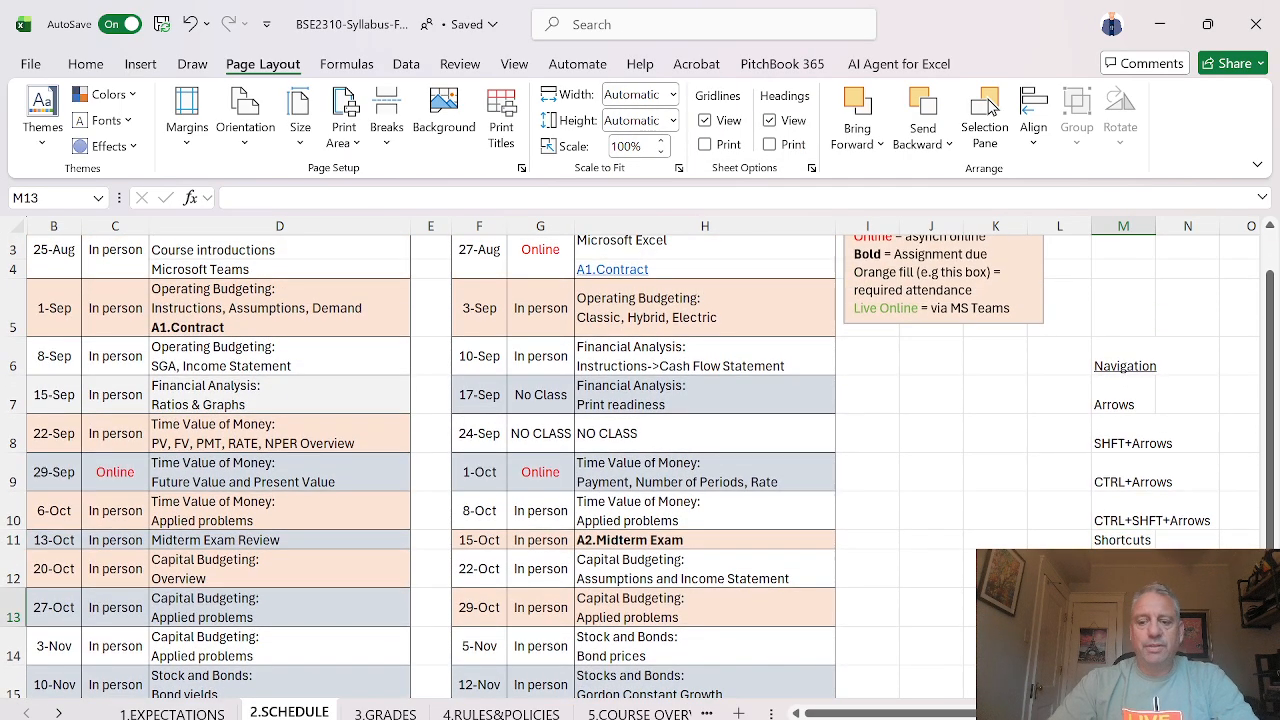
pyautogui.write('Questions?')
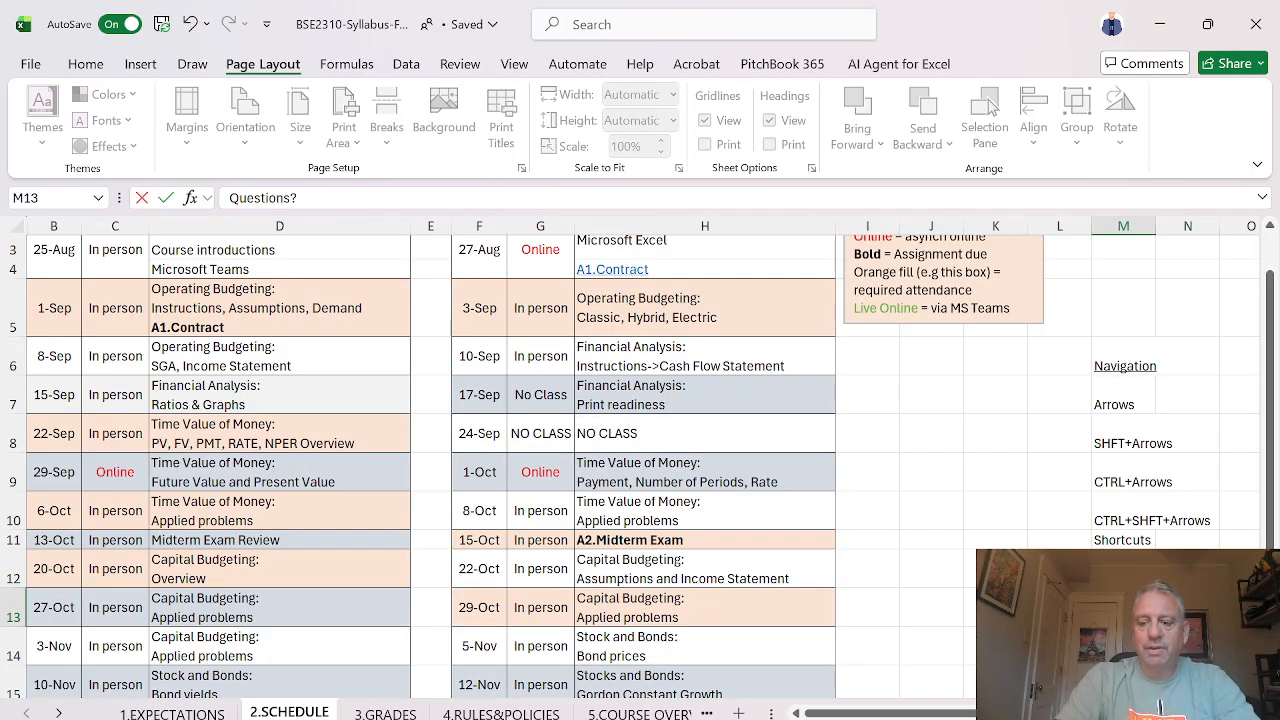
pyautogui.press('Return')
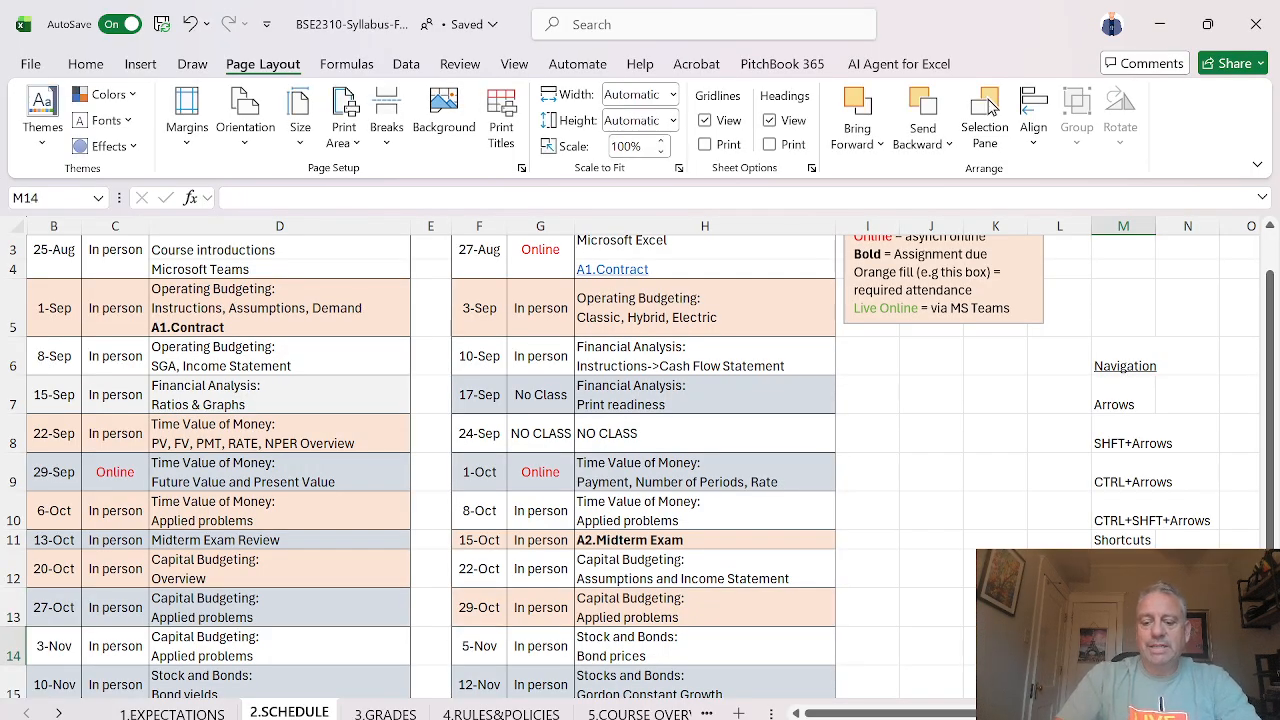
# Step: Enter What? in cell M14, How in cell M15 and How faster? in cell M16
pyautogui.write('Wh')
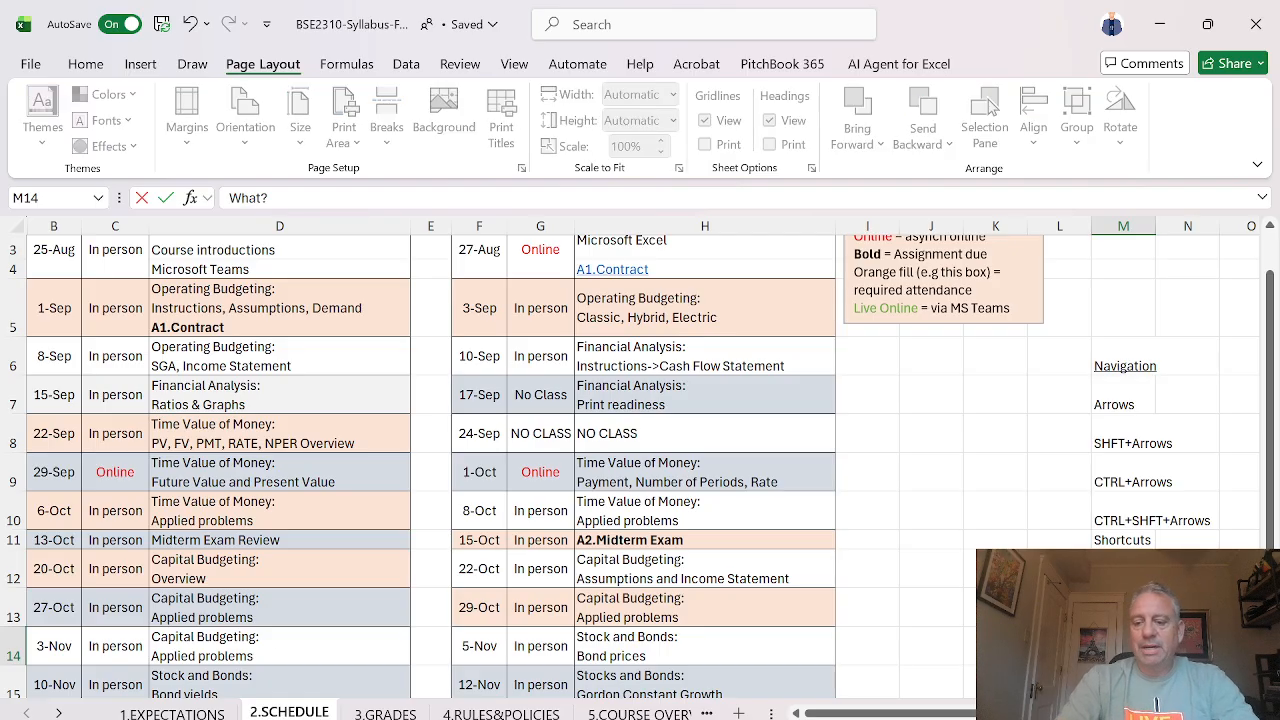
pyautogui.press('Return')
pyautogui.write('How')
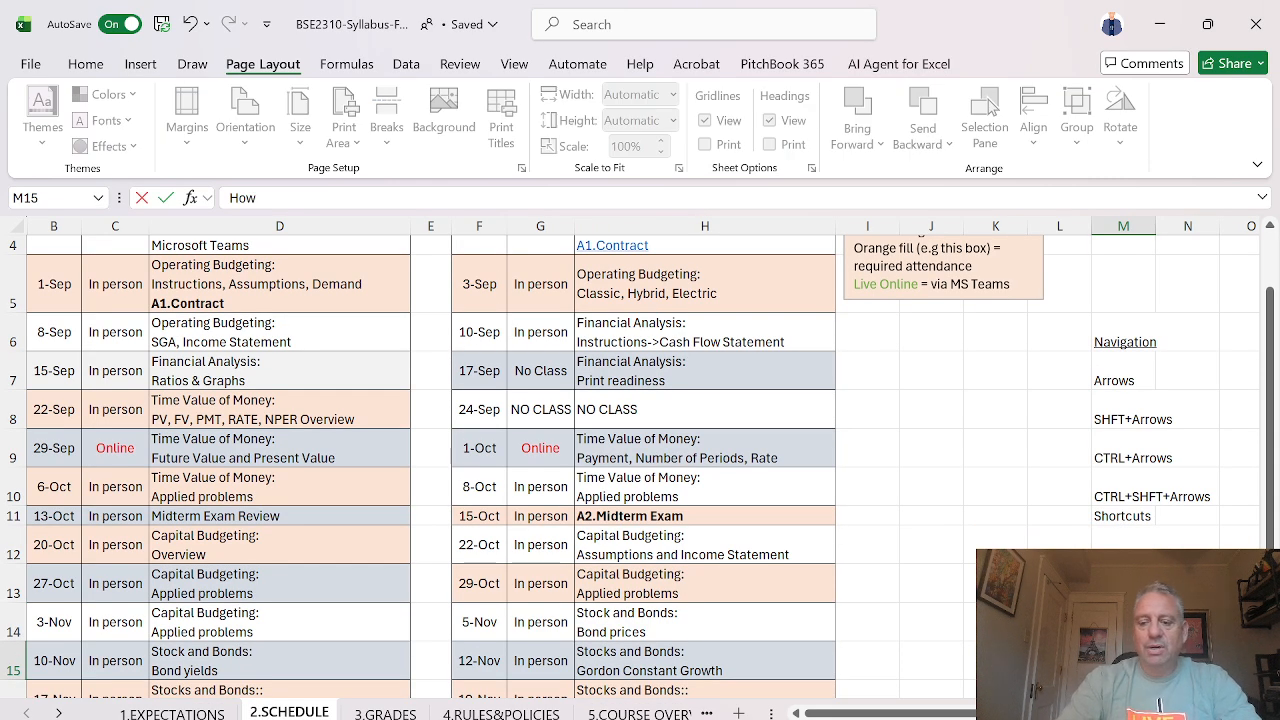
pyautogui.press('Return')
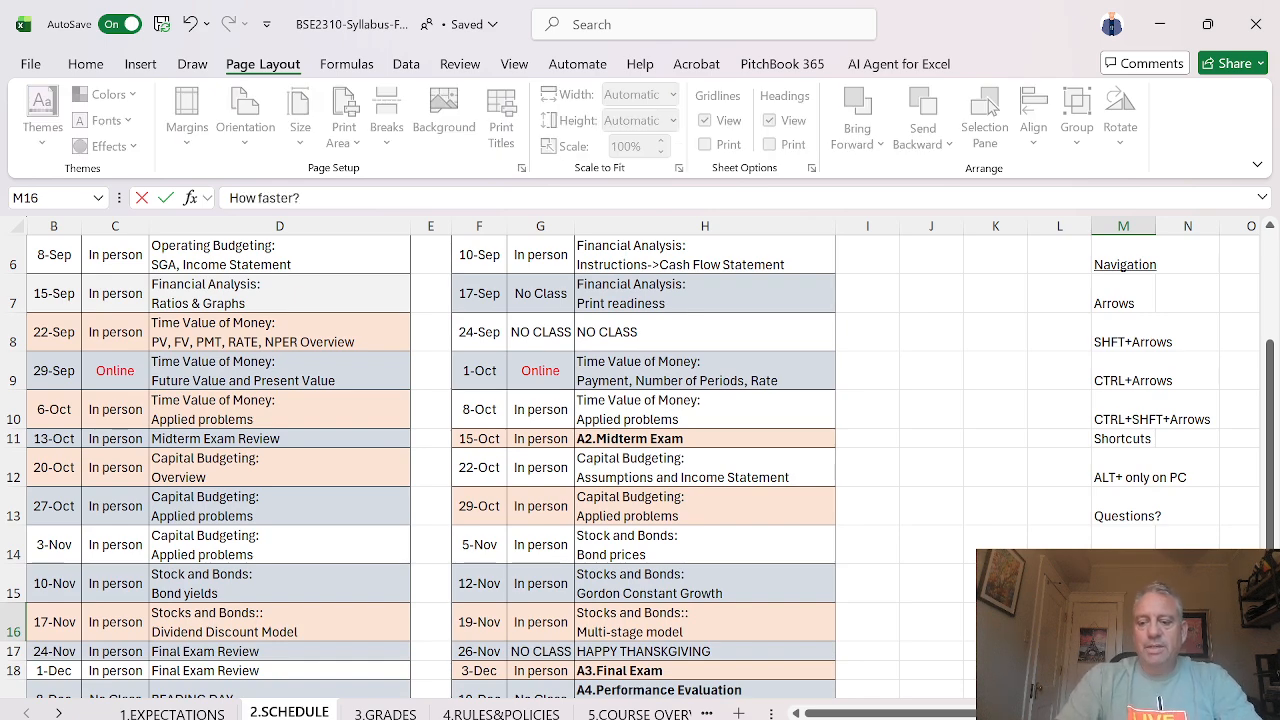
pyautogui.press('Return')
# Step: Return to the start of column M and select cell M2
pyautogui.press('Up')
pyautogui.press('Up')
pyautogui.press('Up')
pyautogui.press('Up')
pyautogui.press('Up')
pyautogui.press('Up')
pyautogui.press('Up')
pyautogui.press('Up')
pyautogui.press('Up')
pyautogui.press('Up')
pyautogui.press('Up')
pyautogui.press('Up')
pyautogui.press('Up')
pyautogui.press('Up')
pyautogui.press('Up')
pyautogui.press('Up')
pyautogui.press('Down')
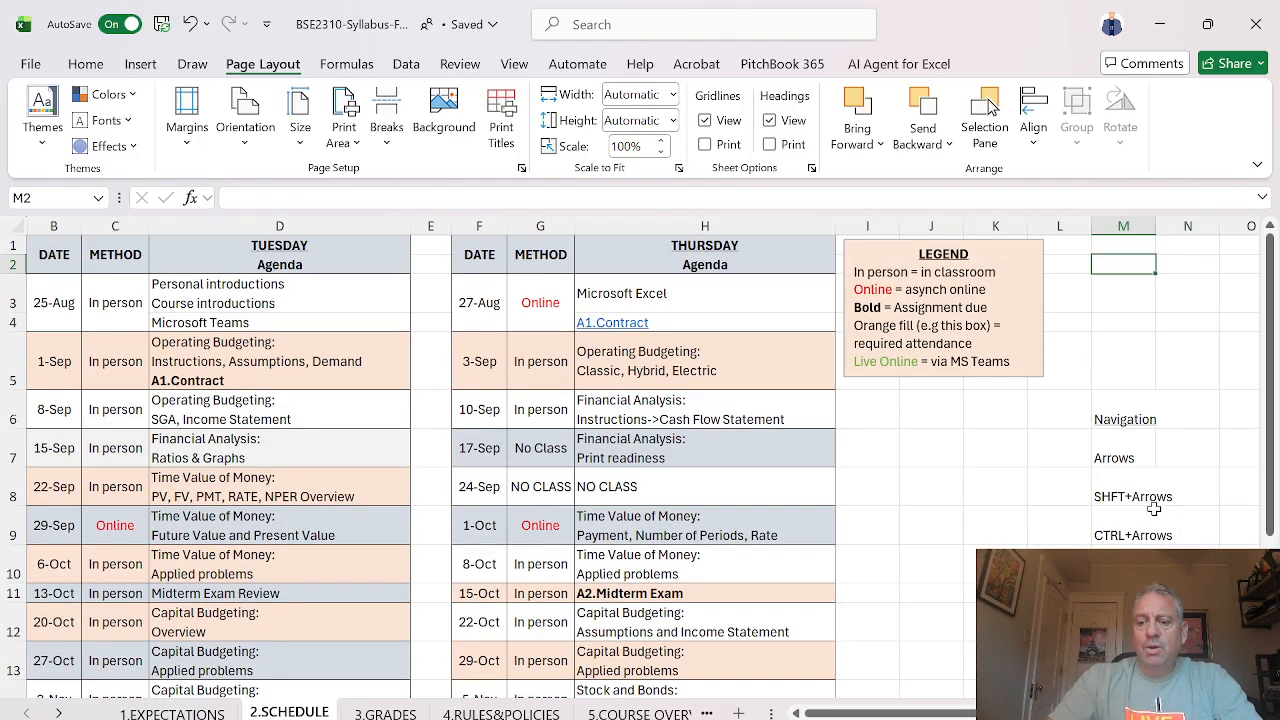
pyautogui.scroll(-2, 1163, 503)
pyautogui.scroll(1, 1145, 520)
pyautogui.scroll(2, 1145, 520)
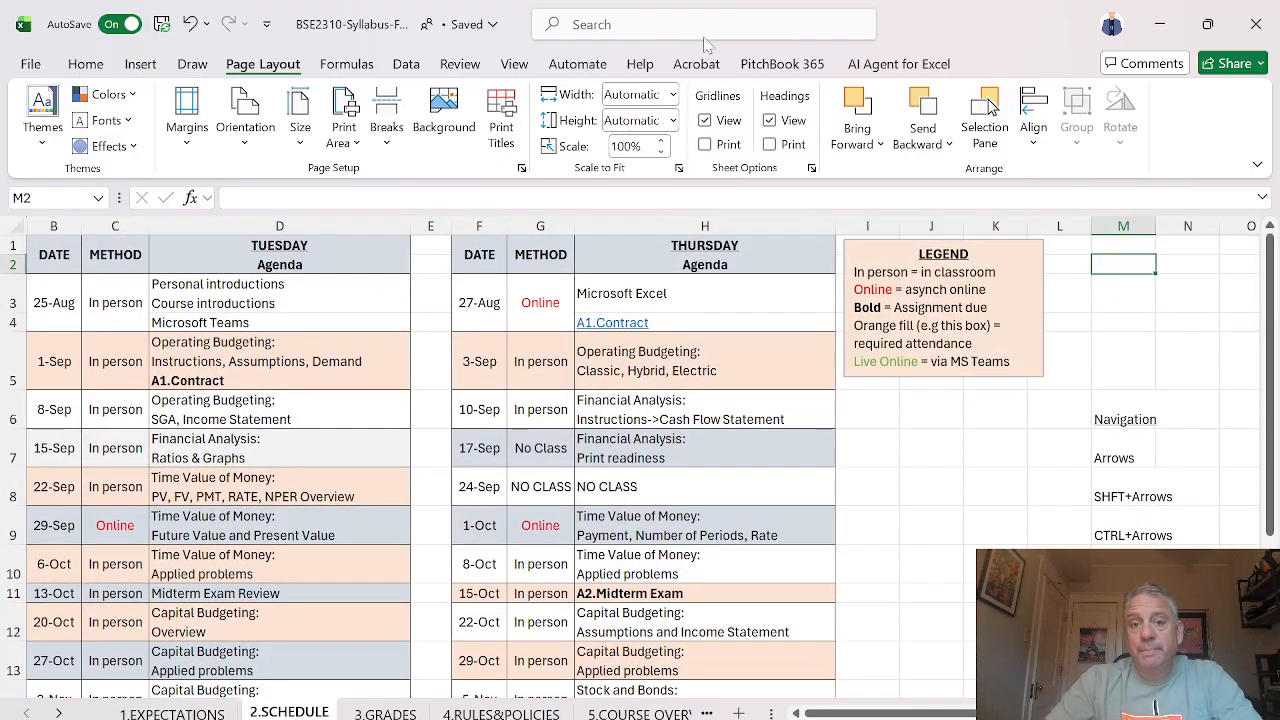
# Step: Search the commands for hea, run Header and Footer, and keep the existing header without choosing a preset
pyautogui.click(703, 33)
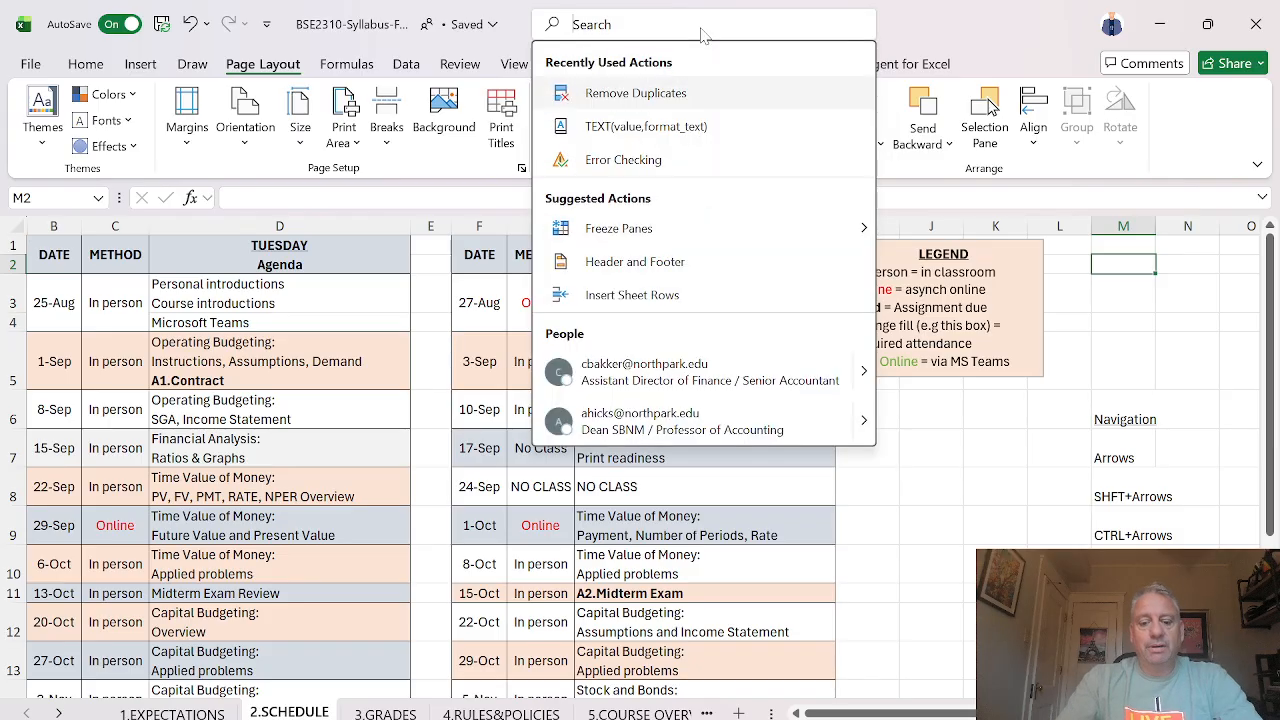
pyautogui.write('hea')
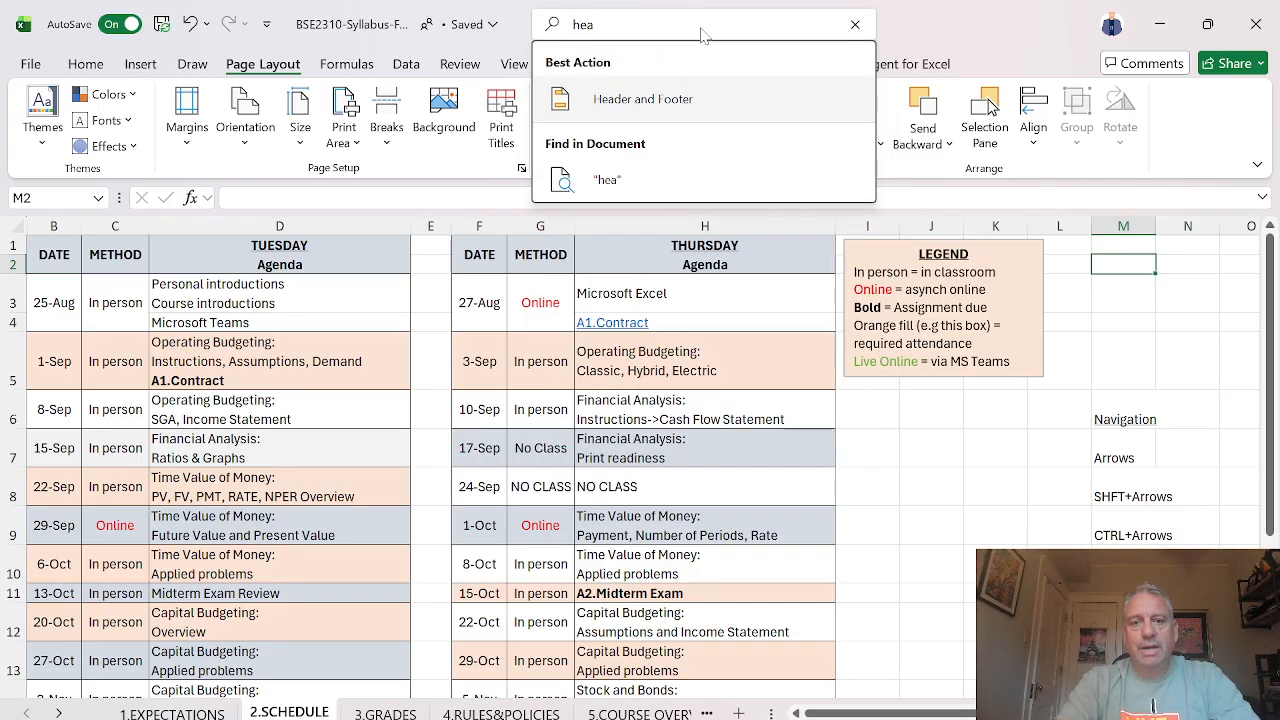
pyautogui.click(643, 104)
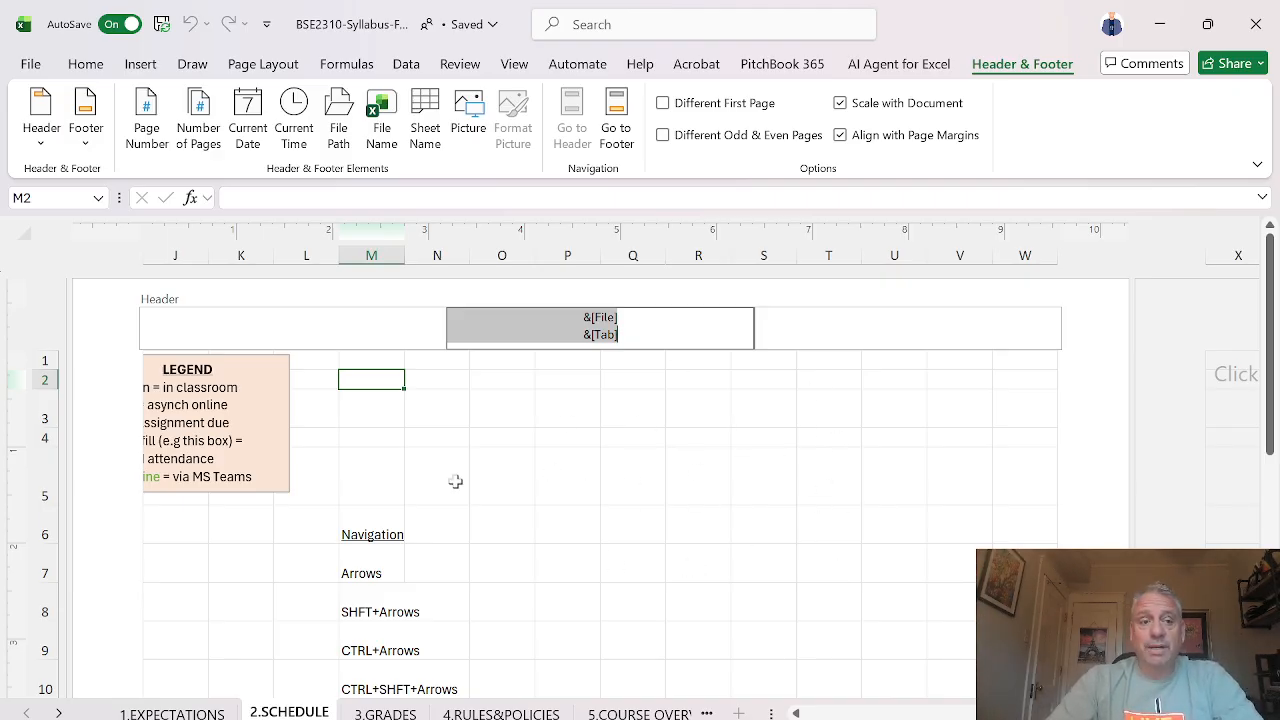
pyautogui.click(40, 146)
pyautogui.press('Escape')
pyautogui.press('Escape')
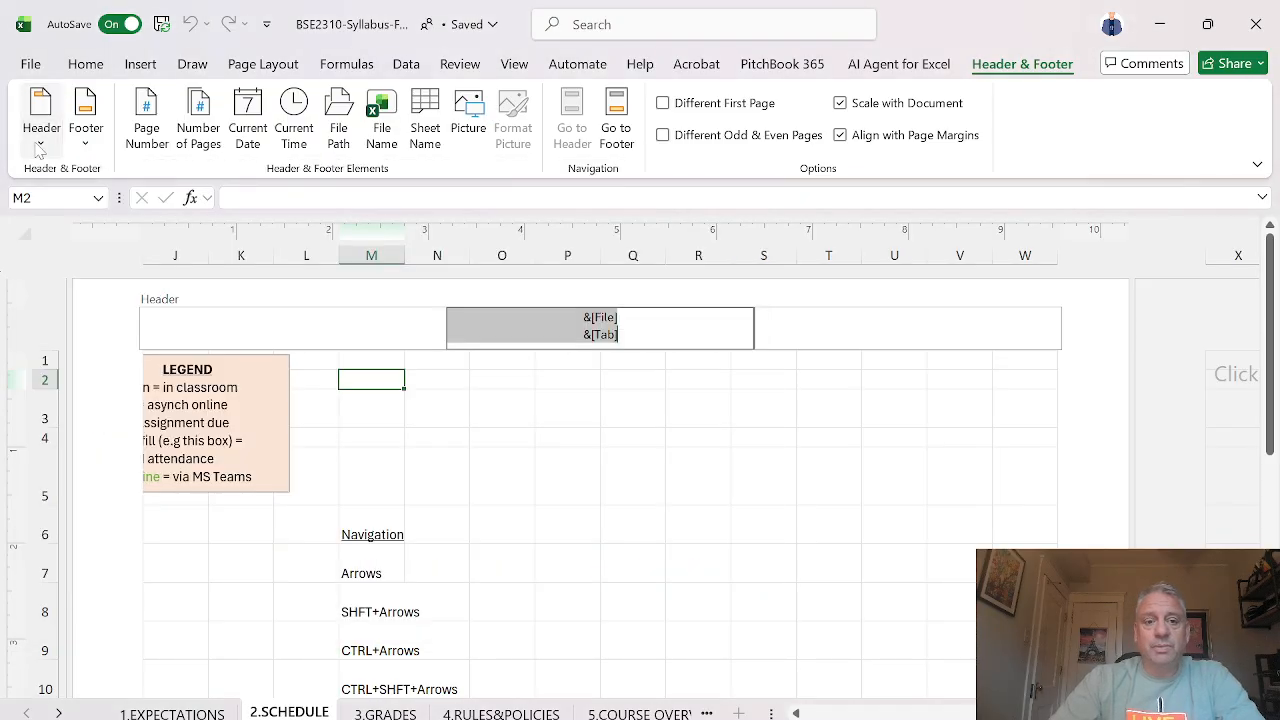
# Step: Leave header editing, examine the Header/Footer settings in Page Setup, and close the dialog without changing them
pyautogui.click(262, 64)
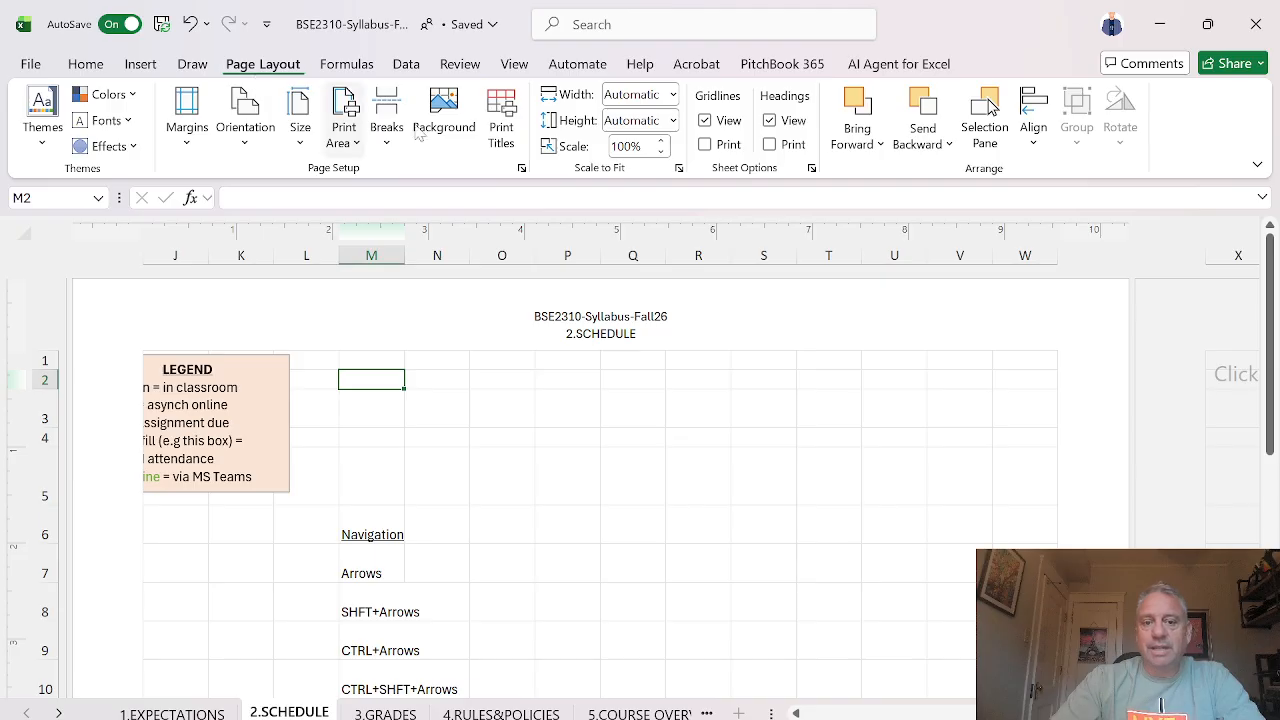
pyautogui.click(521, 168)
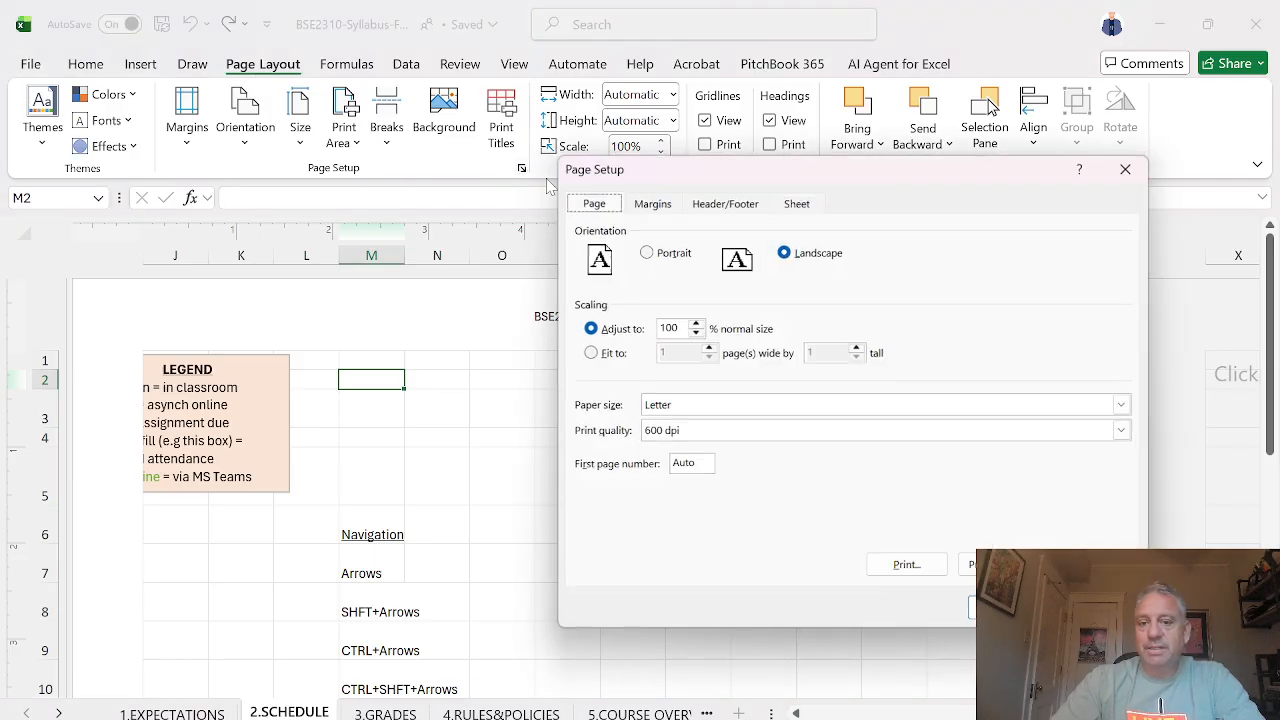
pyautogui.click(726, 203)
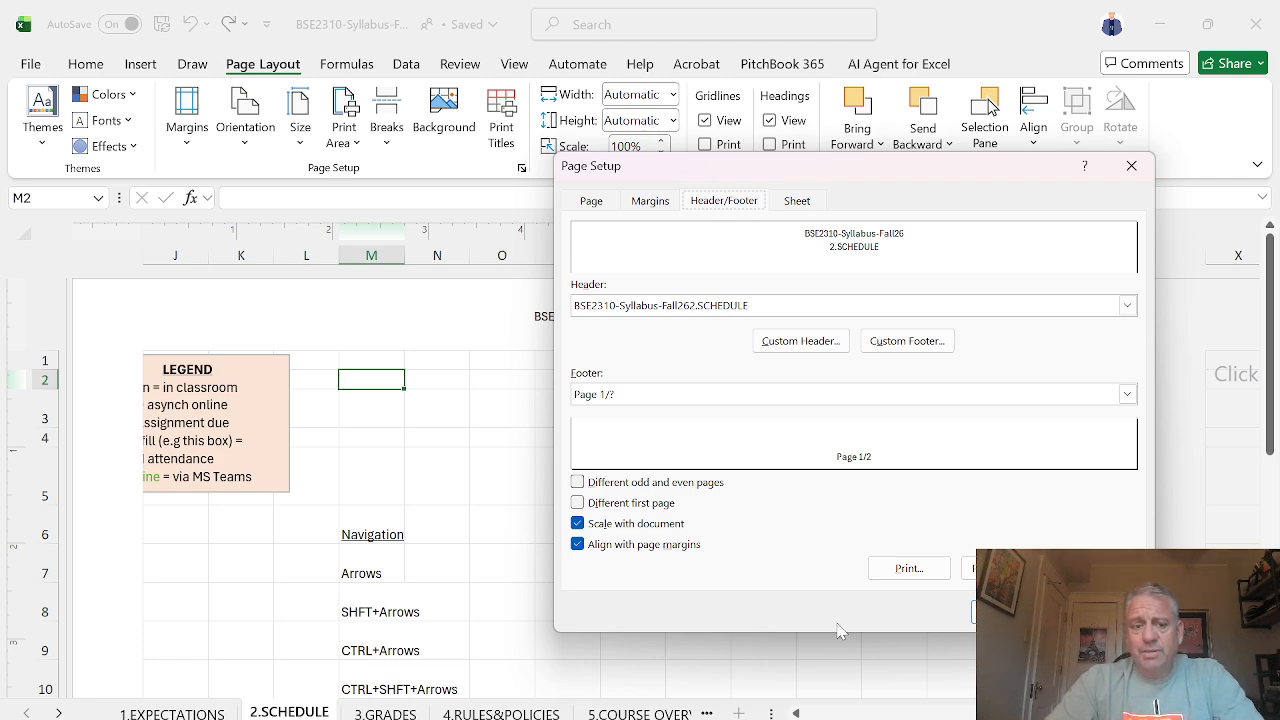
pyautogui.press('Return')
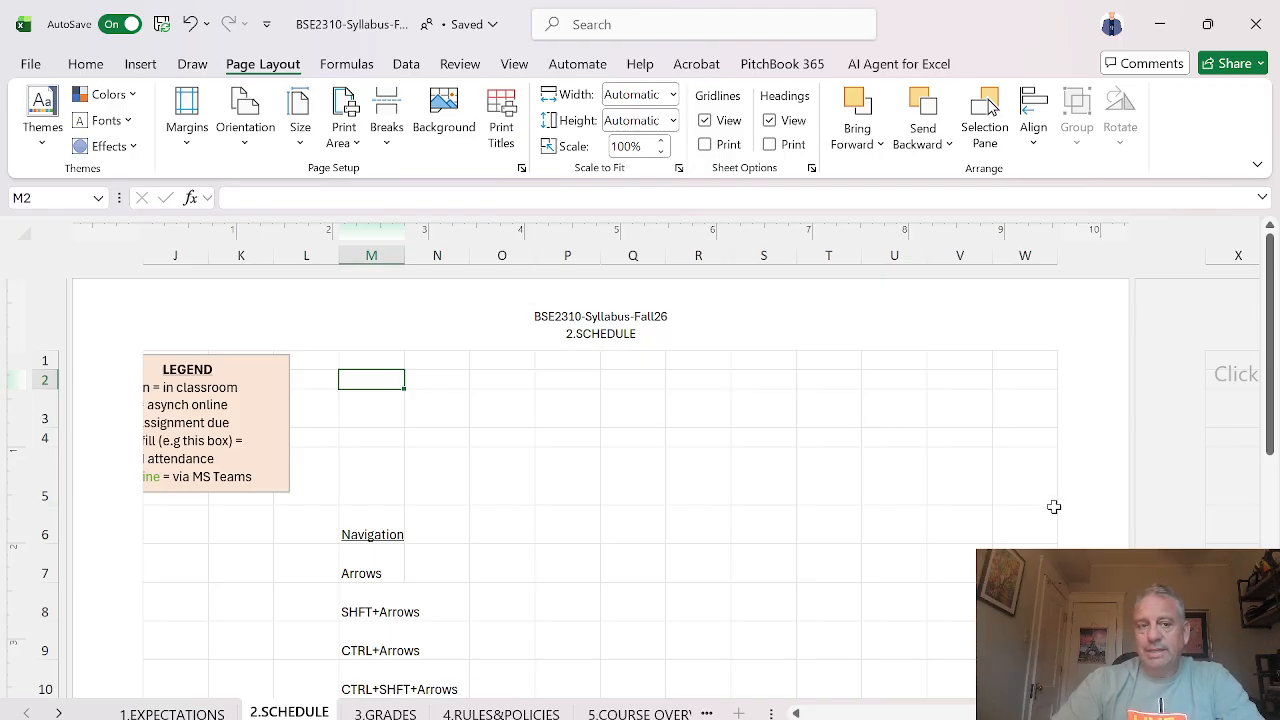
# Step: Return the 2.SCHEDULE sheet to Normal view and look over the Tuesday and Thursday schedules down to their last rows
pyautogui.click(516, 66)
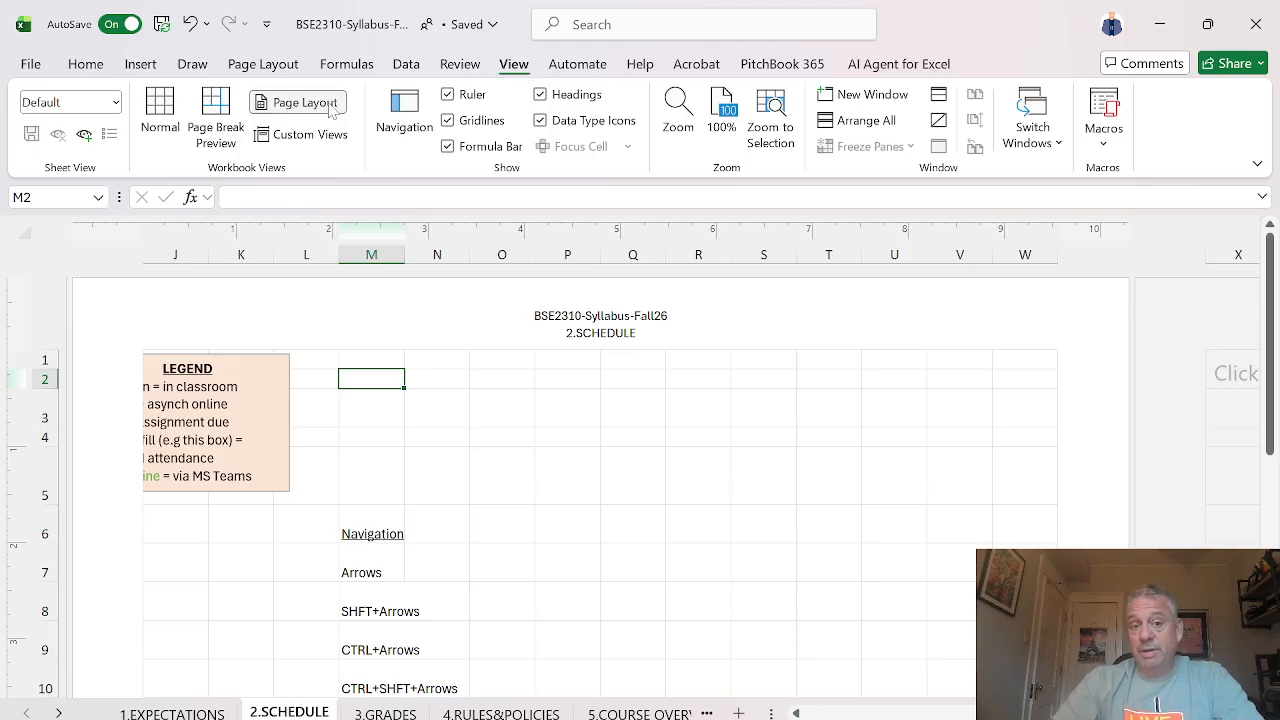
pyautogui.click(162, 122)
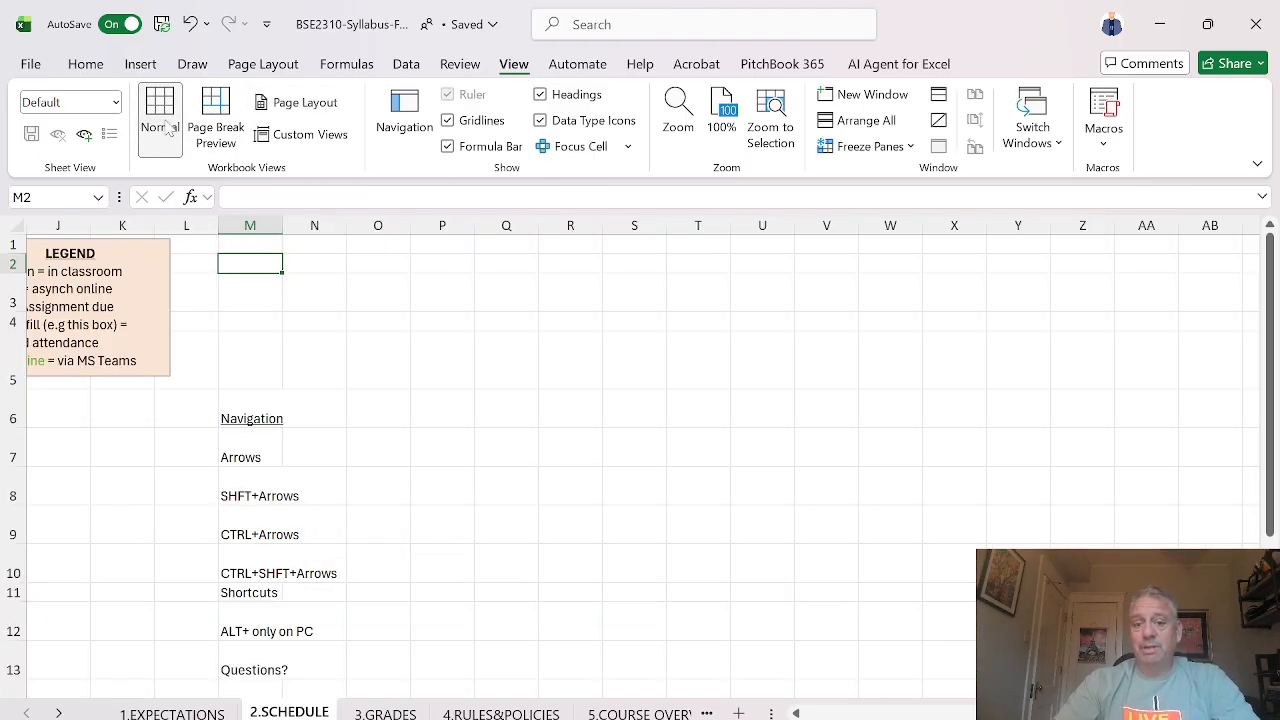
pyautogui.hscroll(-5, 578, 336)
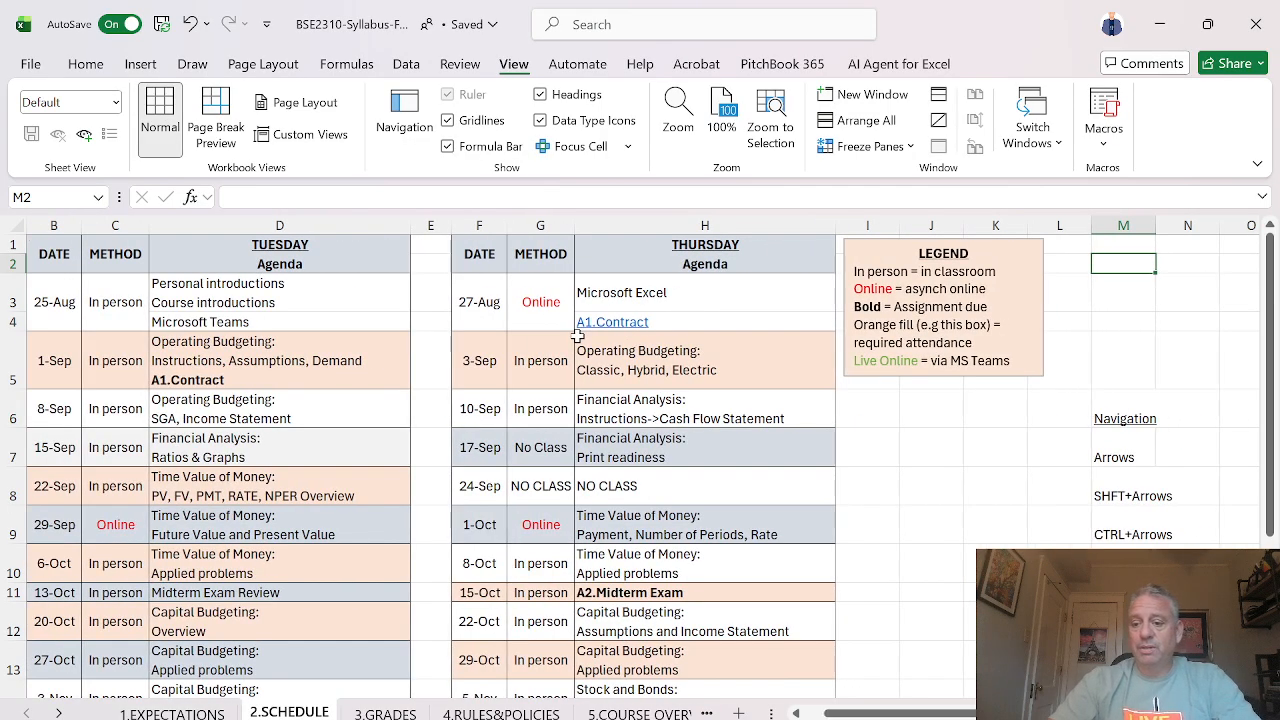
pyautogui.scroll(-3, 578, 336)
pyautogui.scroll(-1, 578, 336)
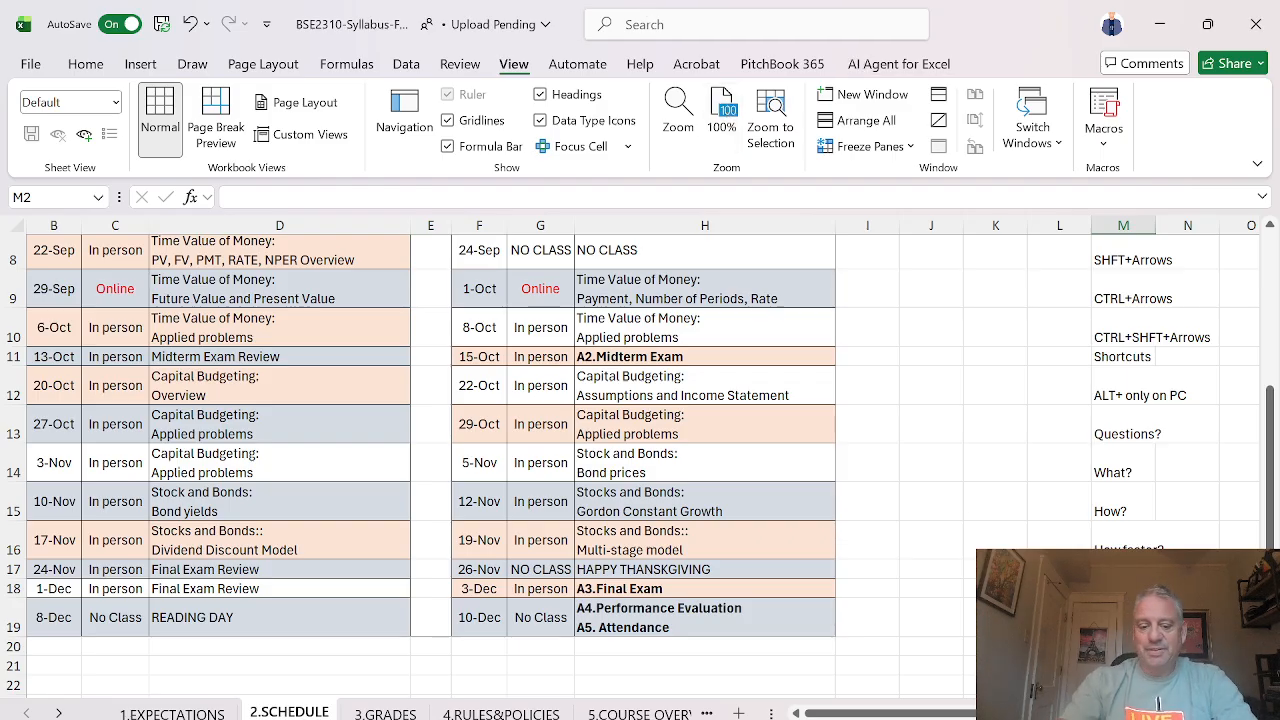
# Step: Open Page Setup from the keyboard, view its Header/Footer settings, and close the dialog without changing them
pyautogui.press('alt')
pyautogui.press('p')
pyautogui.press('s')
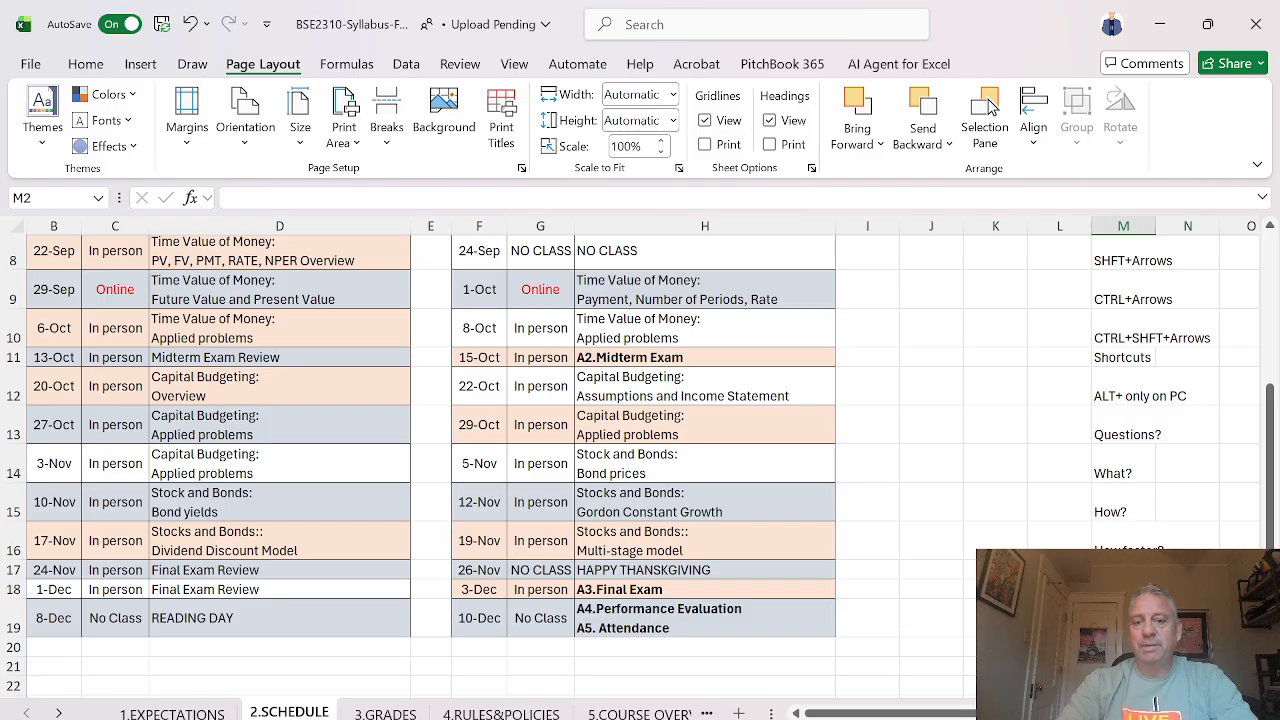
pyautogui.press('p')
pyautogui.hotkey('ctrl', 'Tab')
pyautogui.hotkey('ctrl', 'Tab')
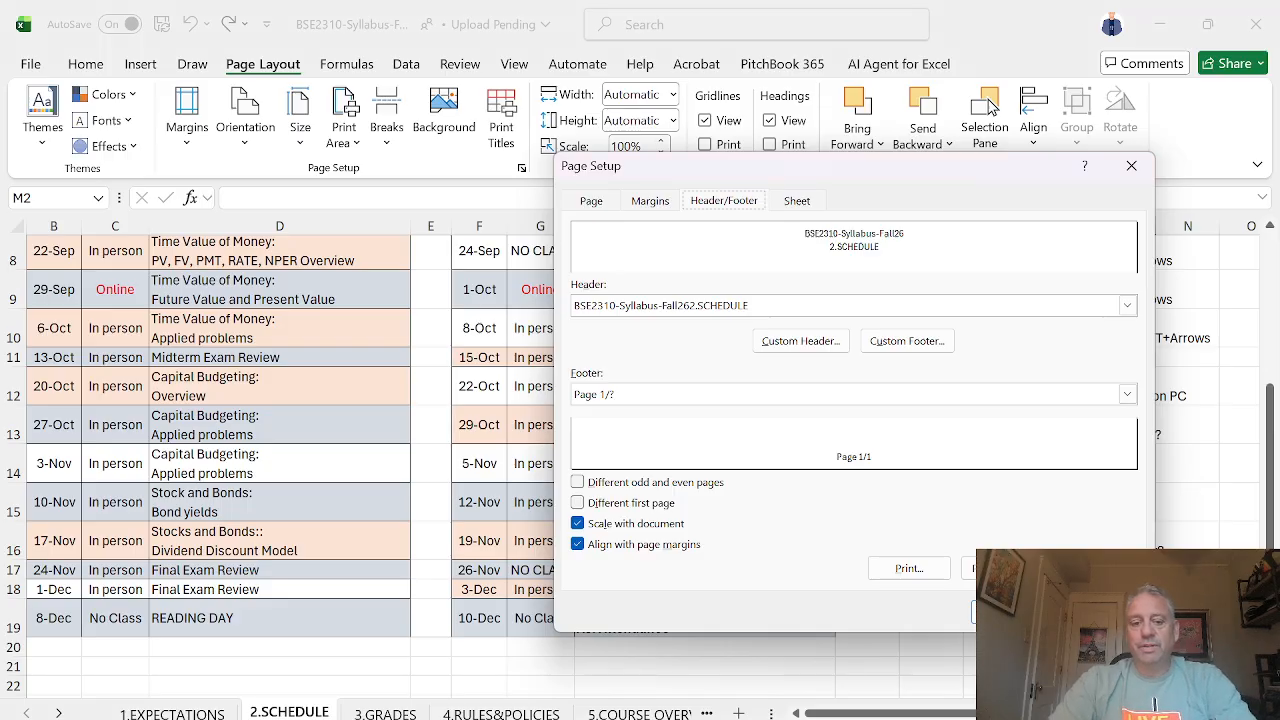
pyautogui.press('Escape')
# Step: Jump from column M to the THURSDAY heading in cell H1
pyautogui.hotkey('ctrl', 'Left')
pyautogui.hotkey('ctrl', 'Up')
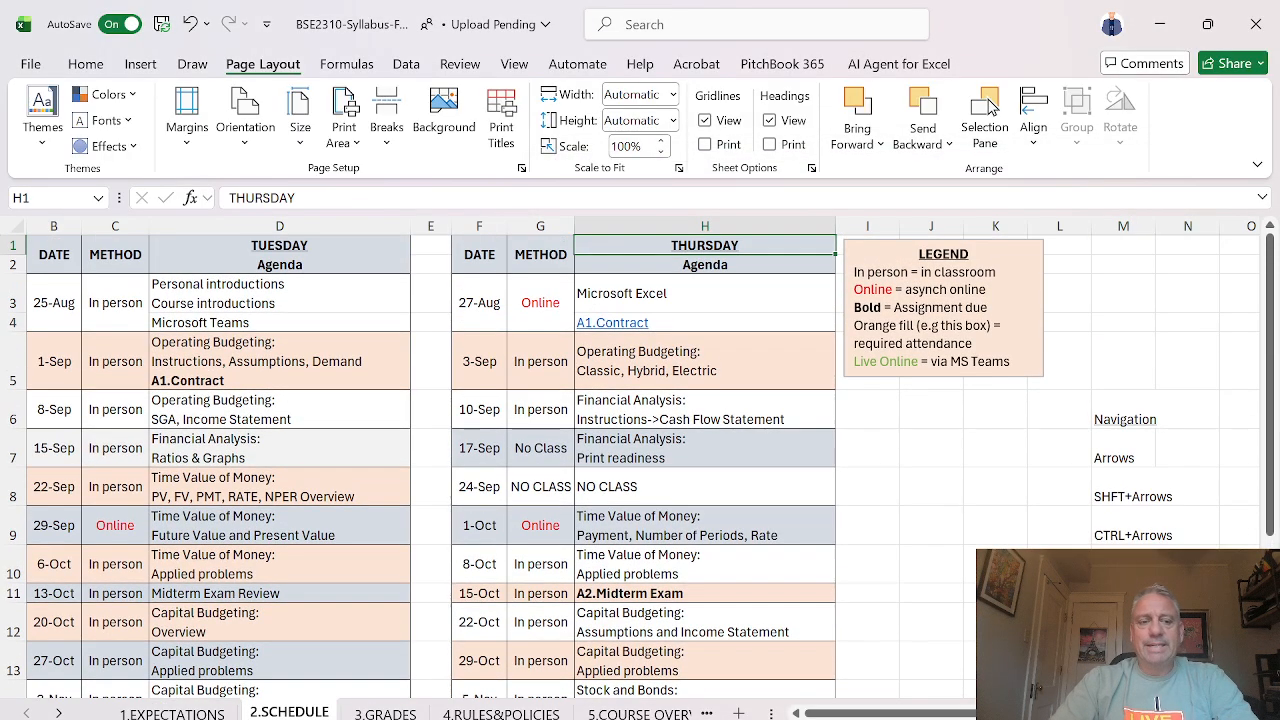